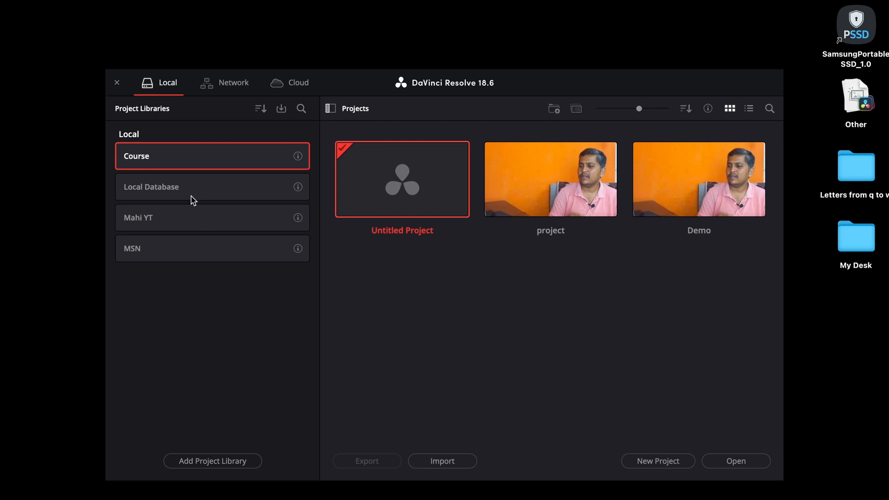
# - Open the Untitled Project from the Local Database project library
pyautogui.click(211, 191)
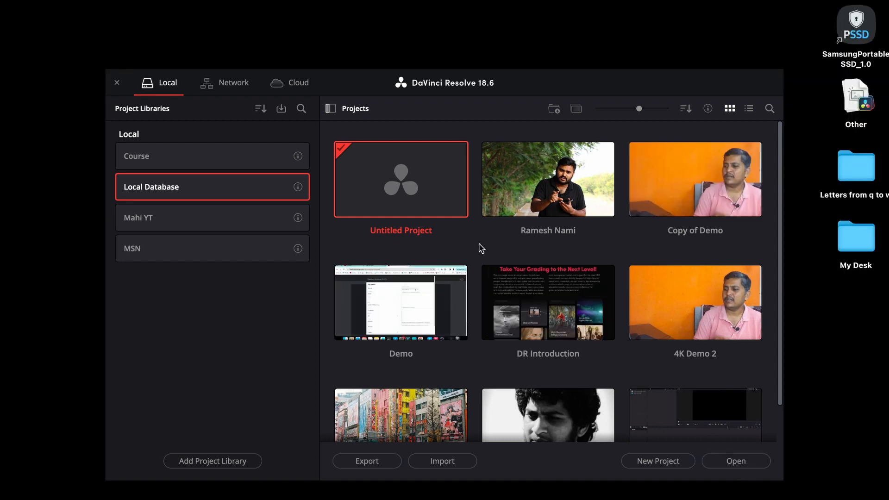
pyautogui.scroll(-3, 686, 257)
pyautogui.scroll(3, 571, 314)
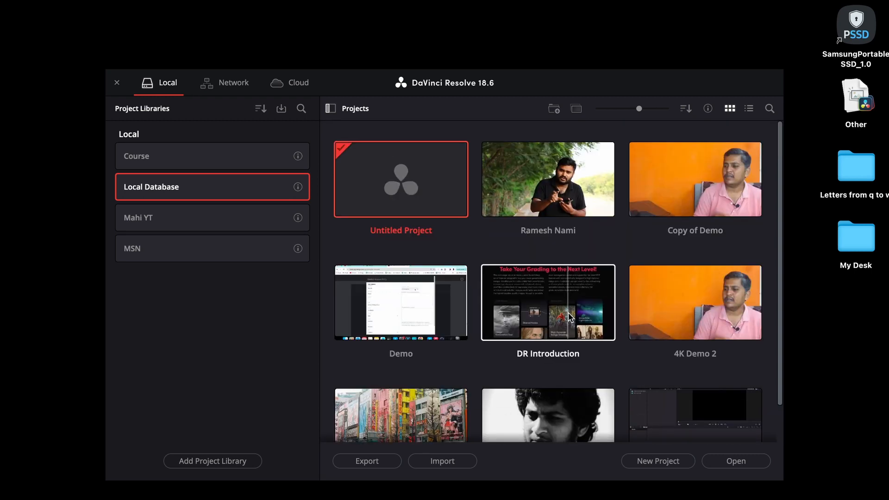
pyautogui.scroll(-3, 585, 317)
pyautogui.scroll(3, 495, 288)
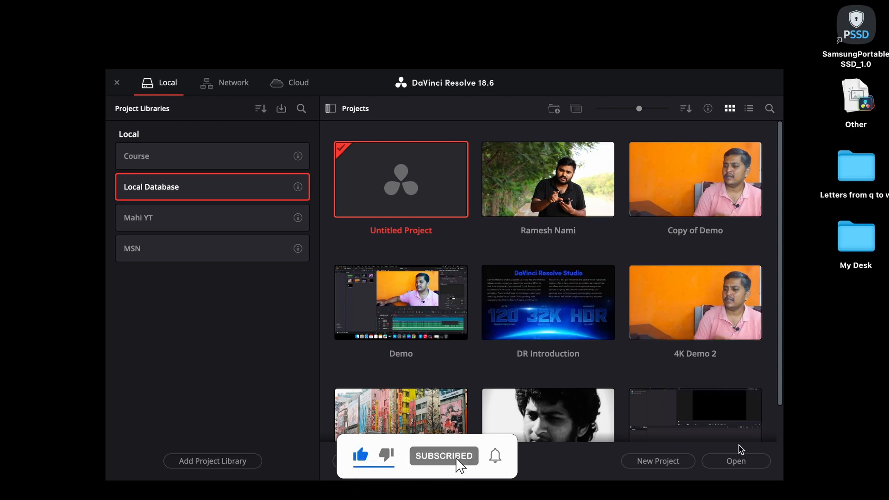
pyautogui.click(737, 461)
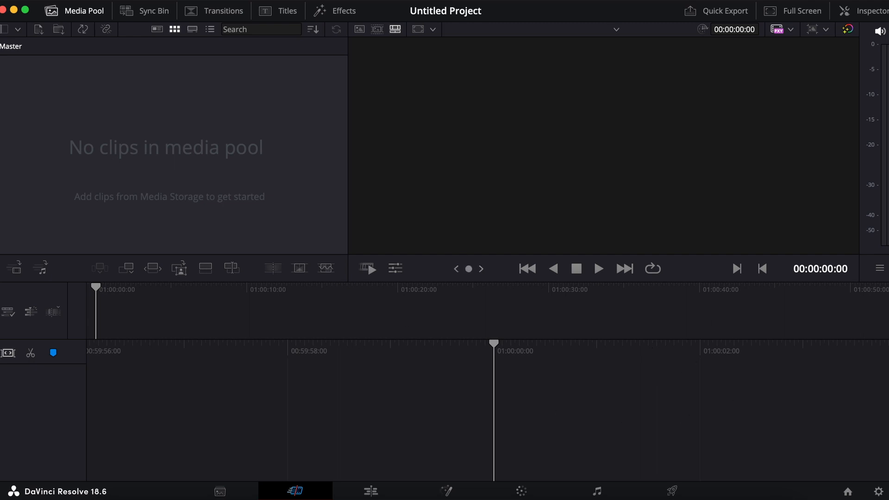
# - Look through the project's Master Settings and close the project settings without saving changes
pyautogui.click(879, 491)
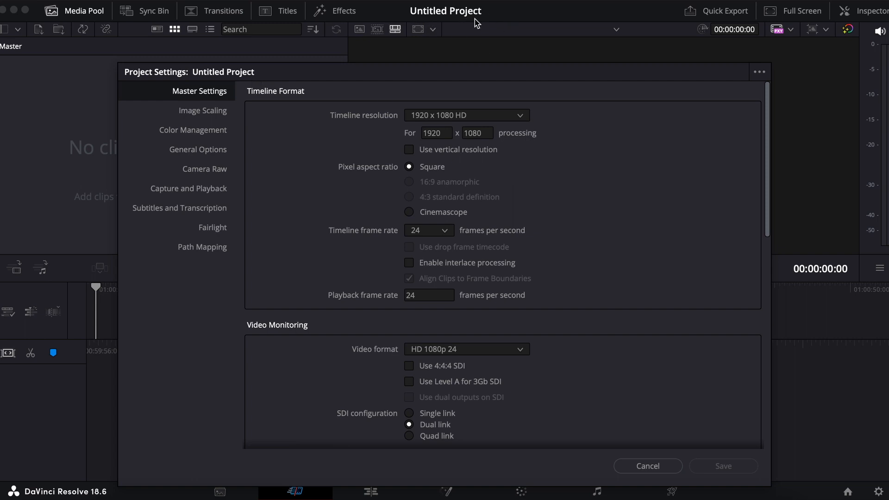
pyautogui.scroll(-10, 396, 273)
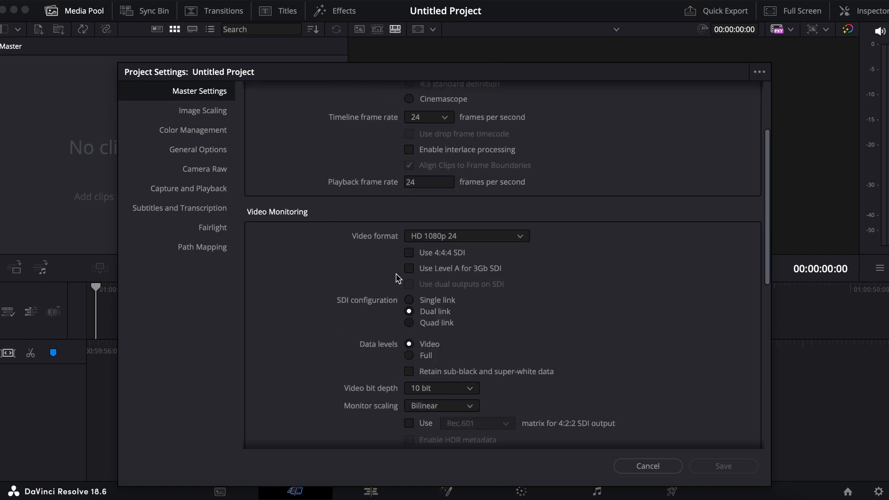
pyautogui.scroll(10, 327, 299)
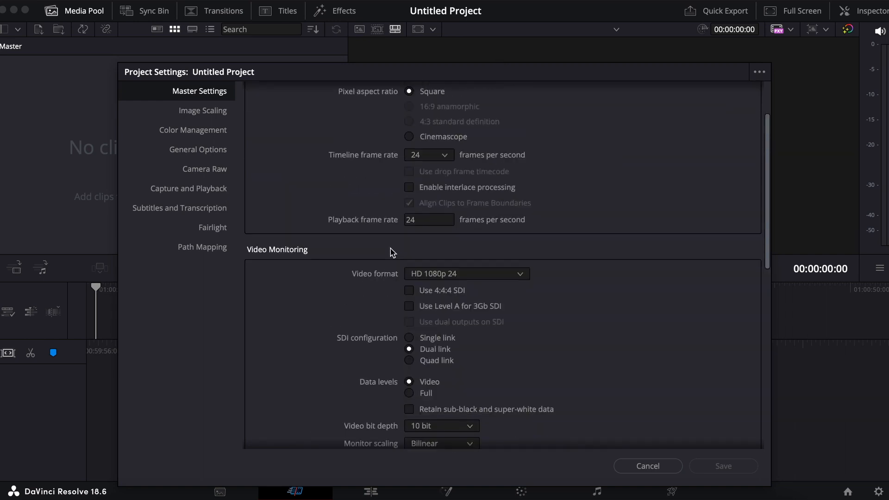
pyautogui.click(648, 465)
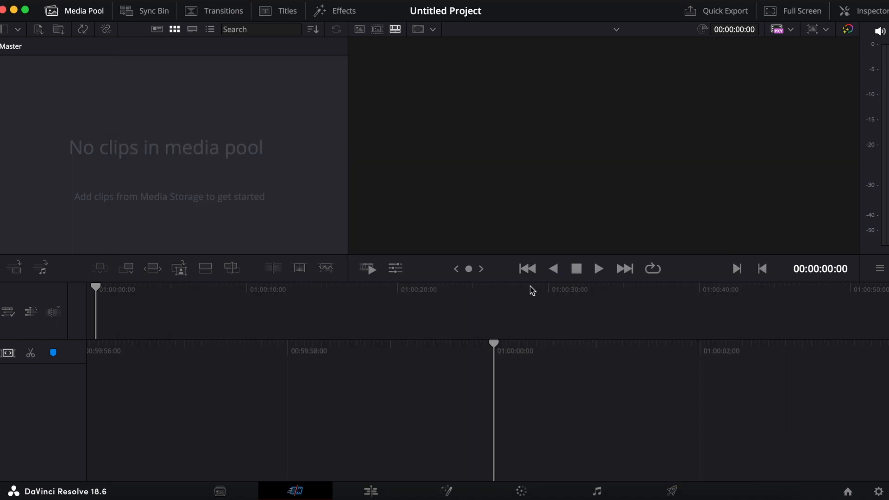
# - Open the application preferences and compare the System and User preference groups
pyautogui.moveTo(172, 2)
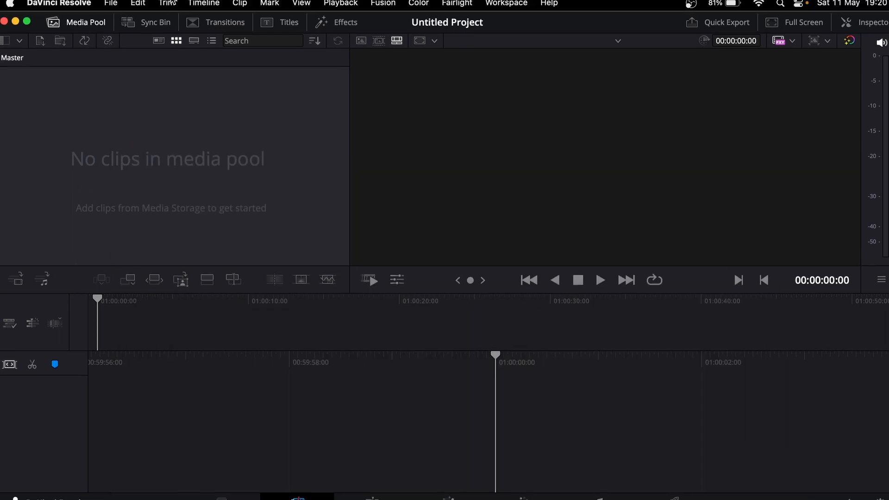
pyautogui.click(70, 4)
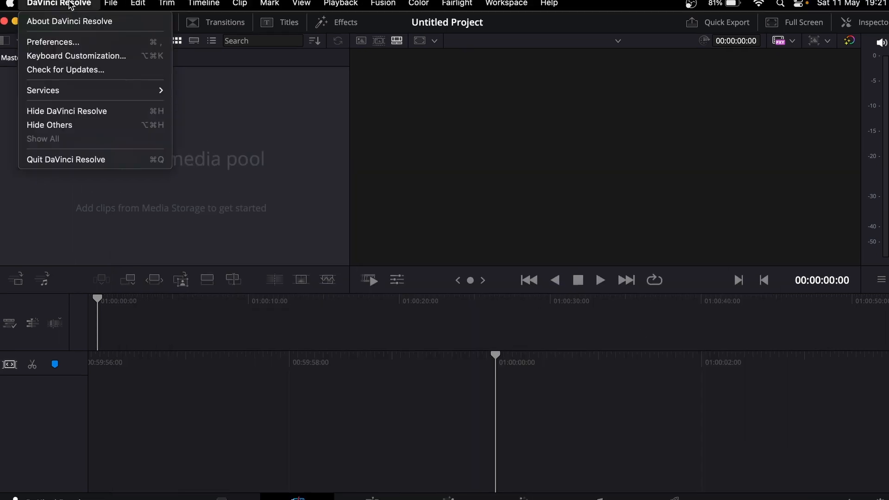
pyautogui.click(69, 42)
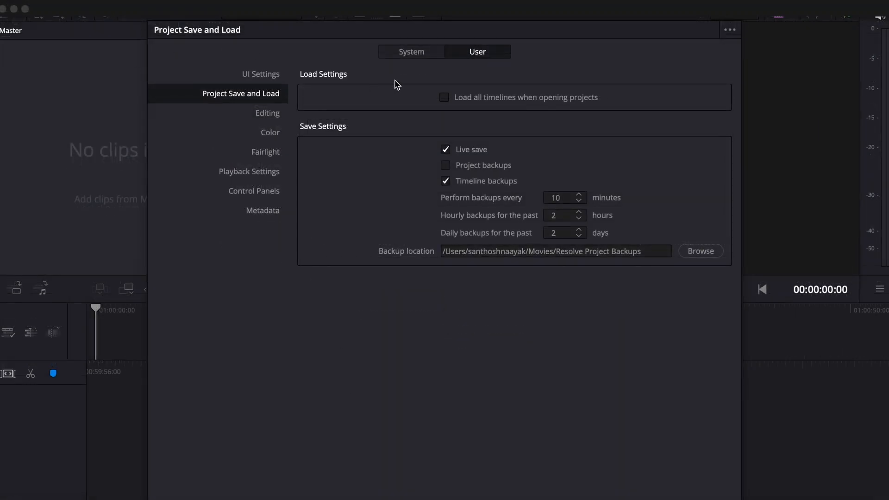
pyautogui.click(411, 67)
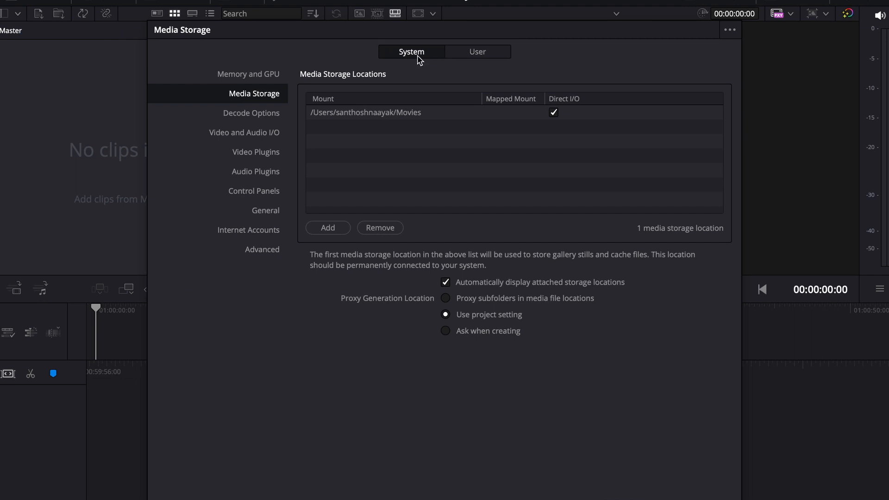
pyautogui.click(479, 54)
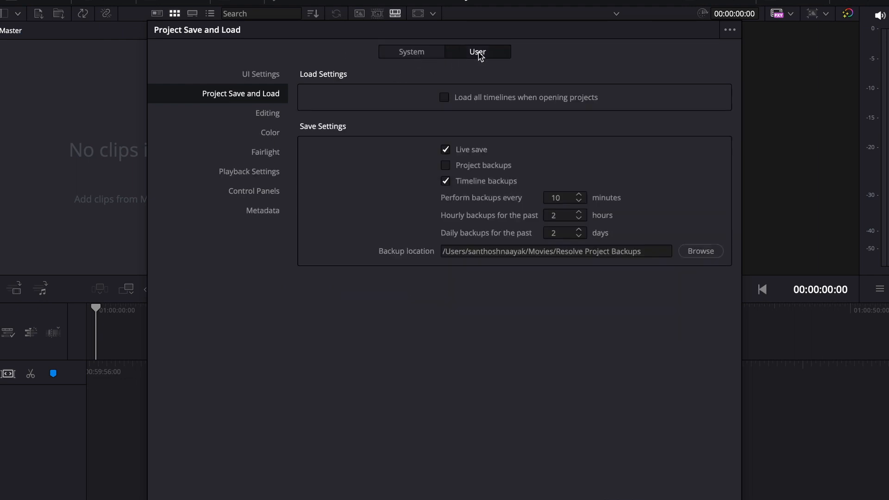
pyautogui.click(421, 54)
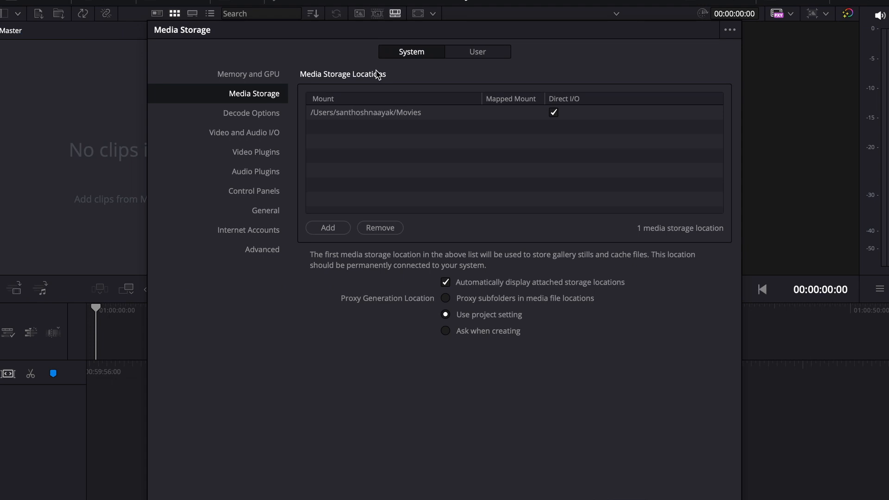
# - Review the System preferences, including Memory and GPU, Media Storage, Video and Audio I/O, Video Plugins, Control Panels and General
pyautogui.click(238, 79)
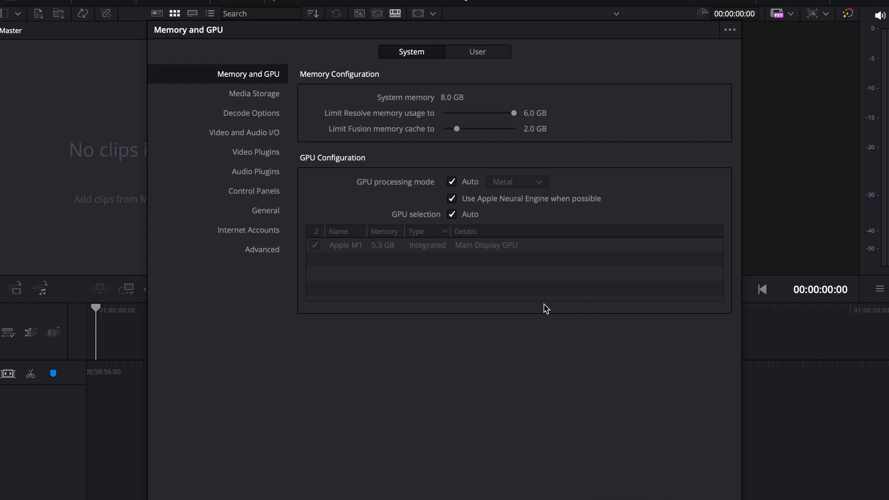
pyautogui.click(257, 95)
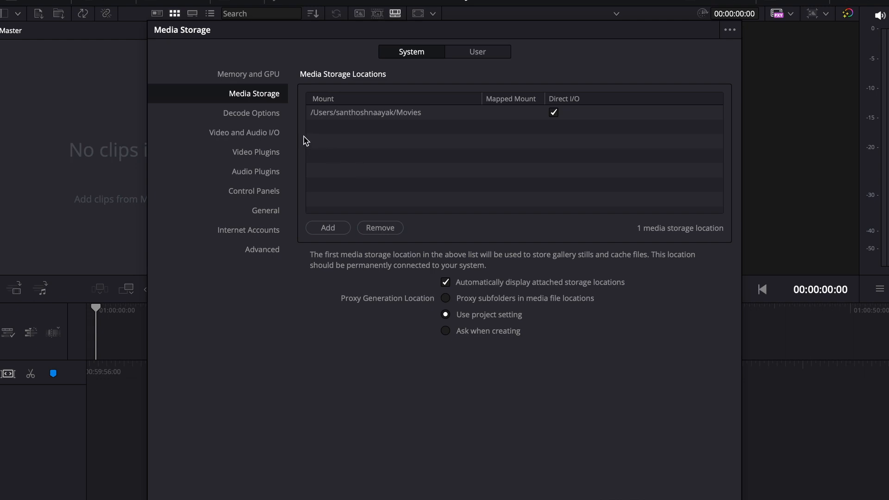
pyautogui.click(254, 116)
pyautogui.click(262, 137)
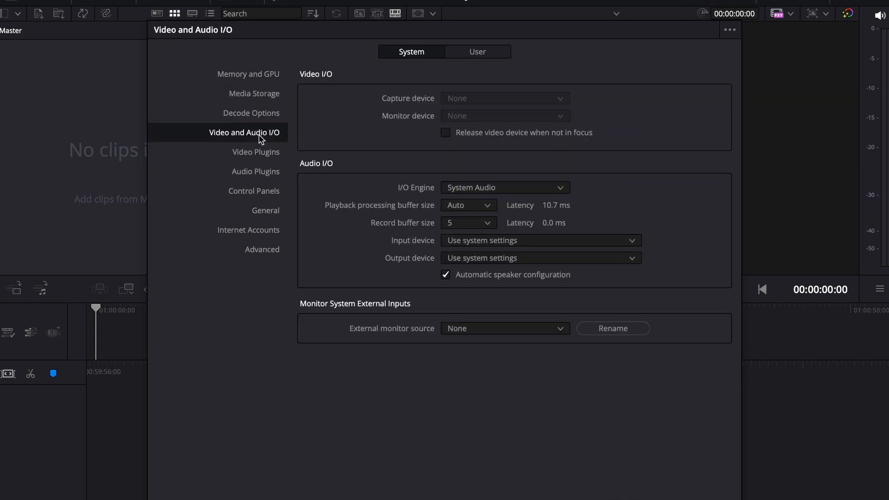
pyautogui.click(258, 154)
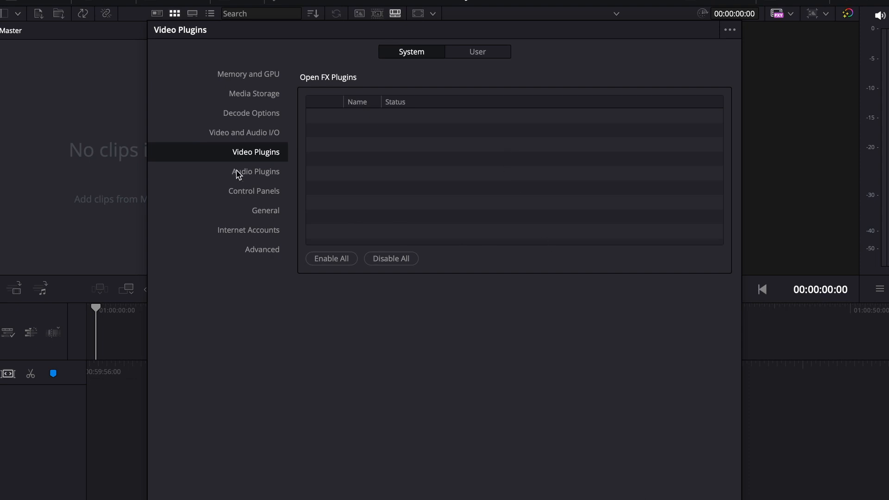
pyautogui.click(263, 194)
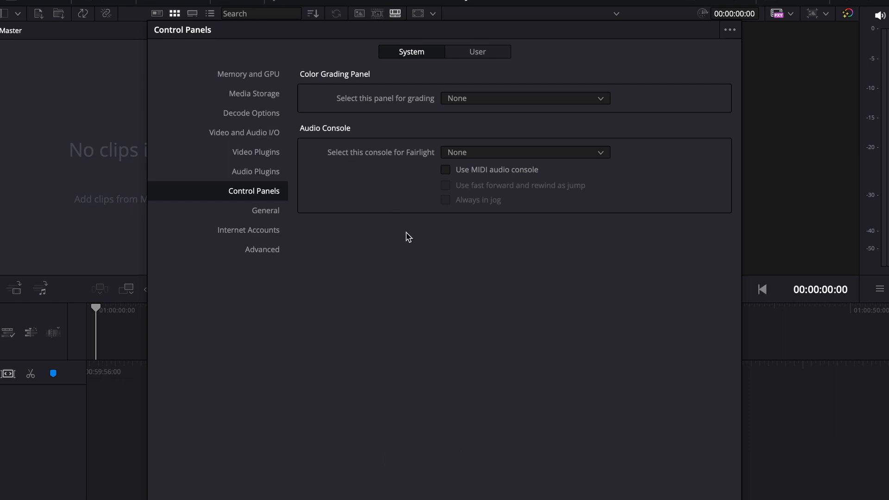
pyautogui.click(271, 213)
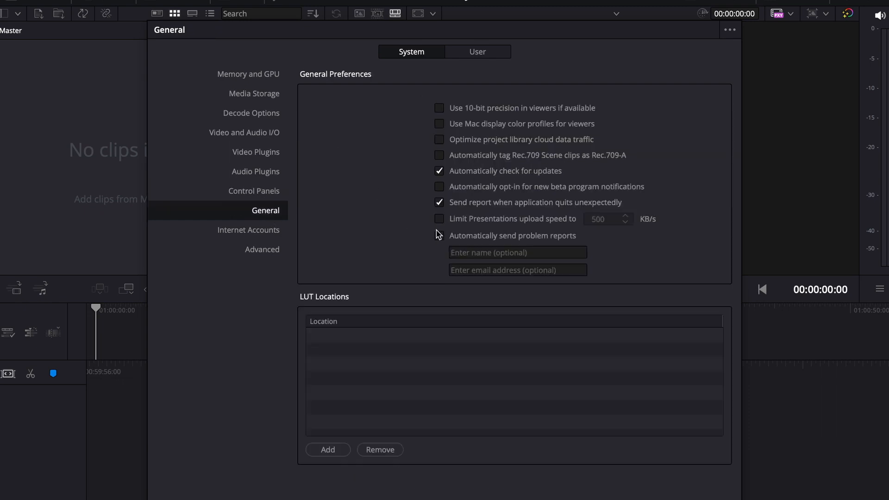
pyautogui.click(425, 54)
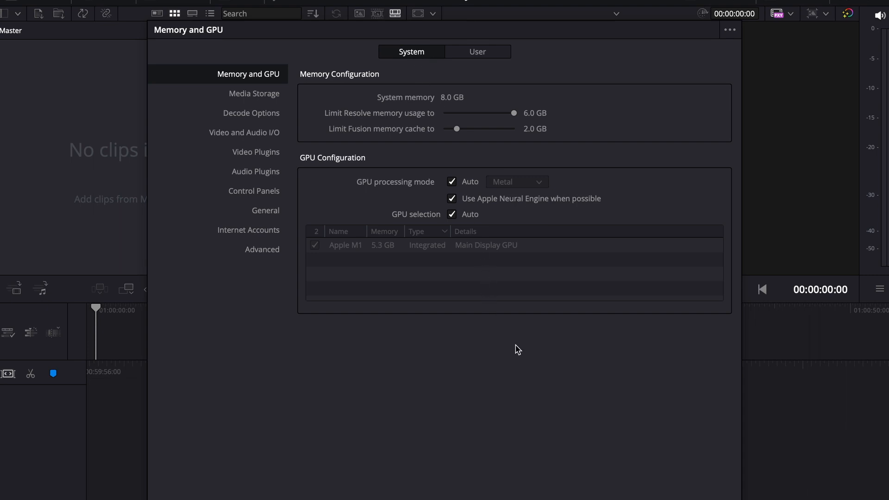
# - Review the User preferences, including UI Settings, Color and Playback Settings, and close the preferences without saving
pyautogui.moveTo(114, 0)
pyautogui.click(482, 53)
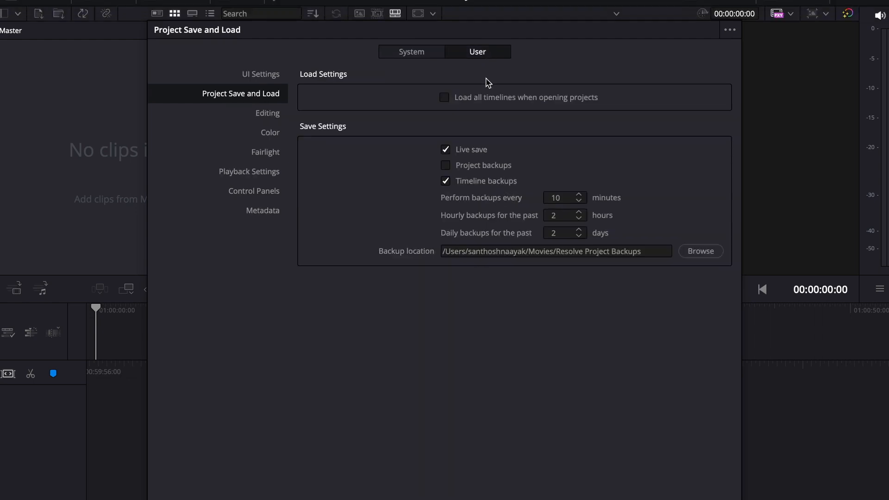
pyautogui.click(255, 76)
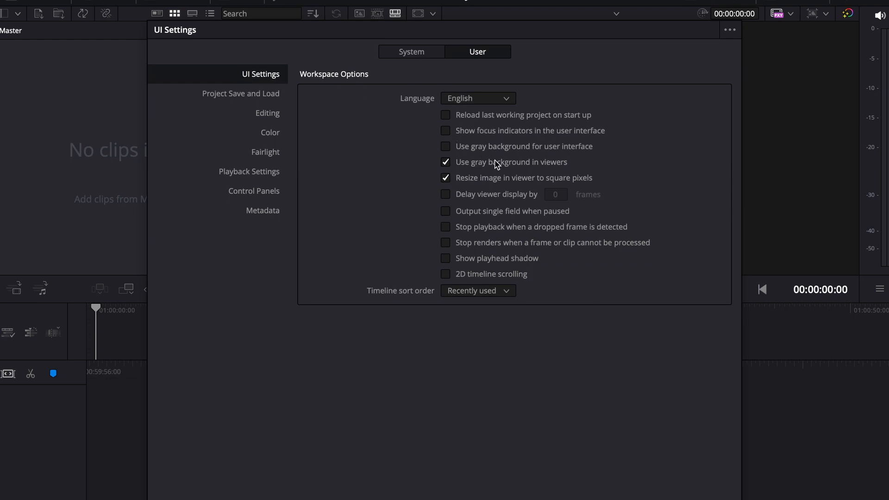
pyautogui.click(275, 115)
pyautogui.click(274, 132)
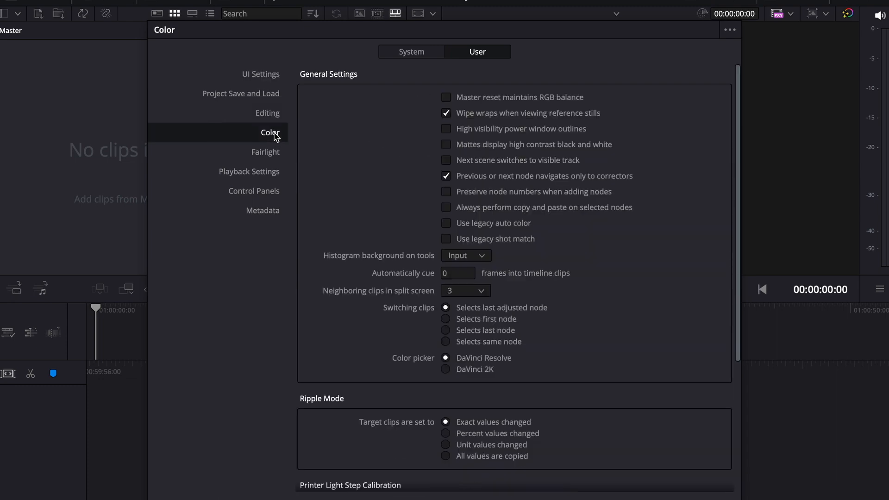
pyautogui.click(274, 157)
pyautogui.click(264, 178)
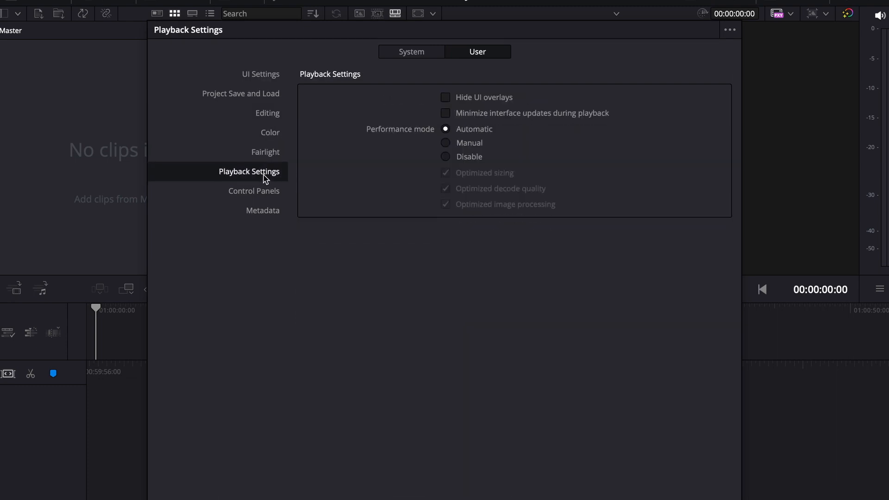
pyautogui.click(269, 199)
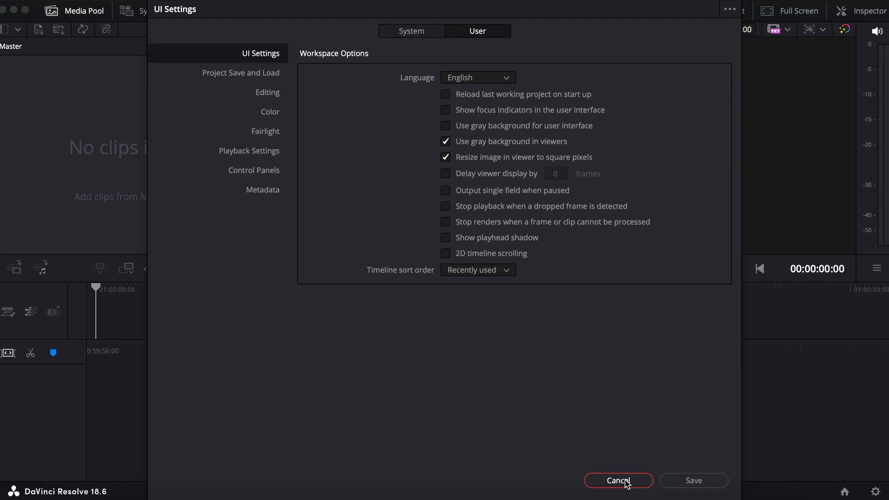
pyautogui.click(618, 481)
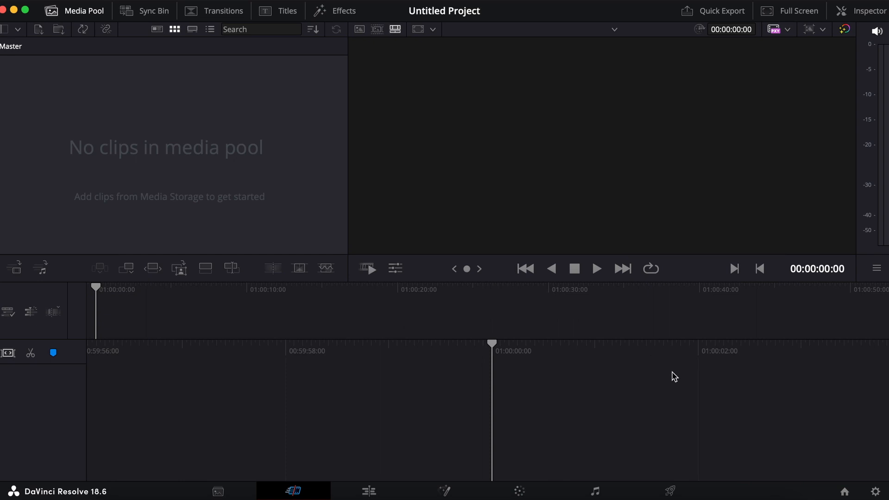
# - Open the project settings, move the dialog aside to view the Timeline Format options, and cancel it
pyautogui.click(876, 492)
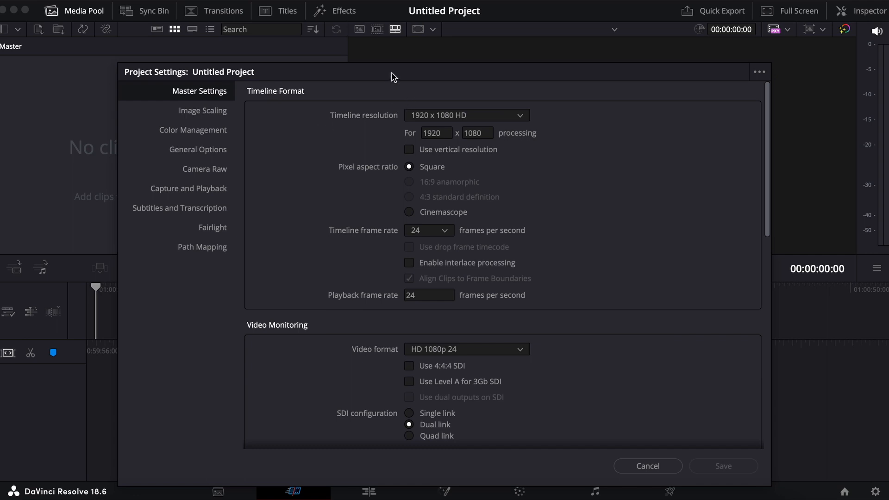
pyautogui.moveTo(392, 74); pyautogui.dragTo(427, 56)
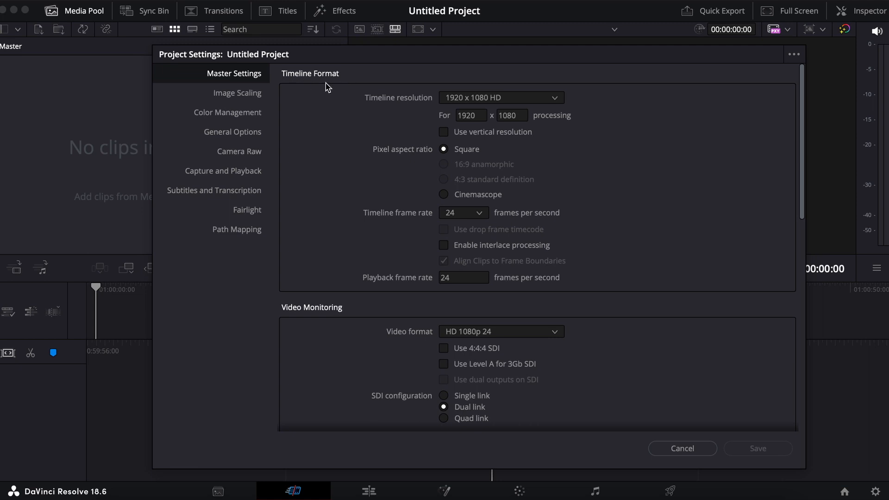
pyautogui.click(705, 452)
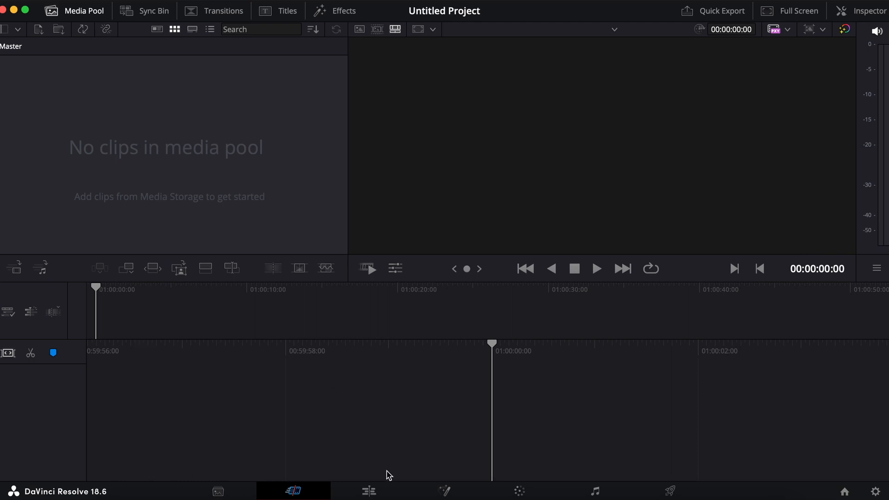
# - Reopen the project settings and examine the Timeline Format, Video Monitoring, and Optimized Media and Render Cache sections of Master Settings
pyautogui.click(876, 492)
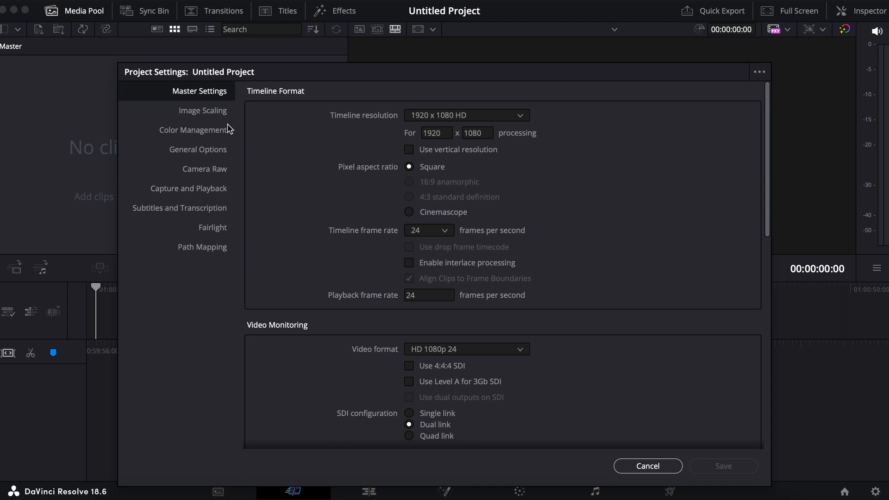
pyautogui.scroll(-2, 630, 256)
pyautogui.scroll(-5, 630, 256)
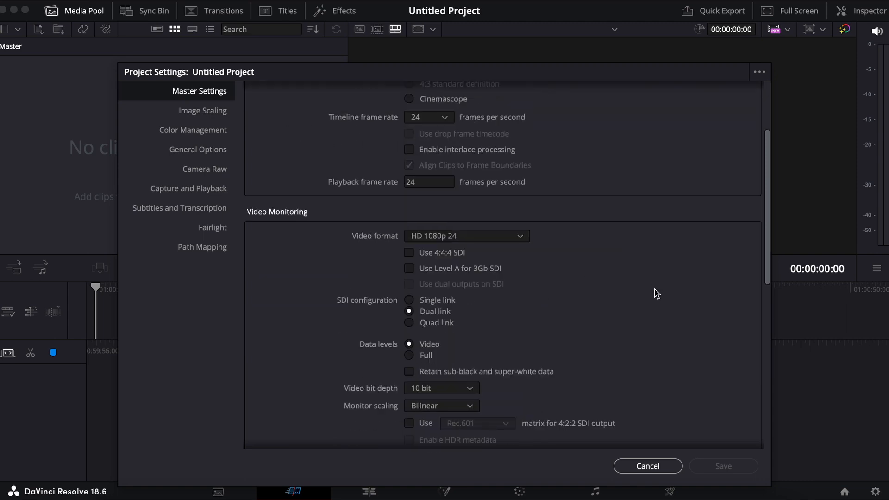
pyautogui.scroll(7, 629, 330)
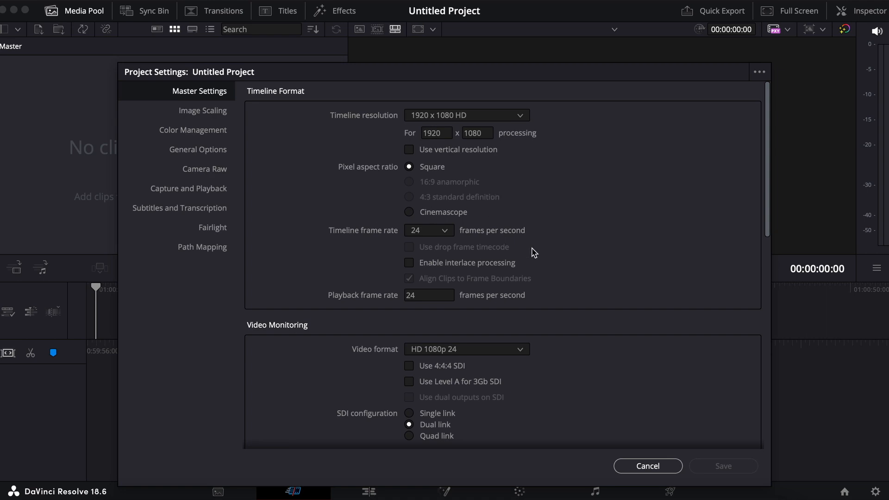
pyautogui.scroll(-3, 547, 256)
pyautogui.scroll(3, 598, 257)
pyautogui.scroll(-3, 661, 239)
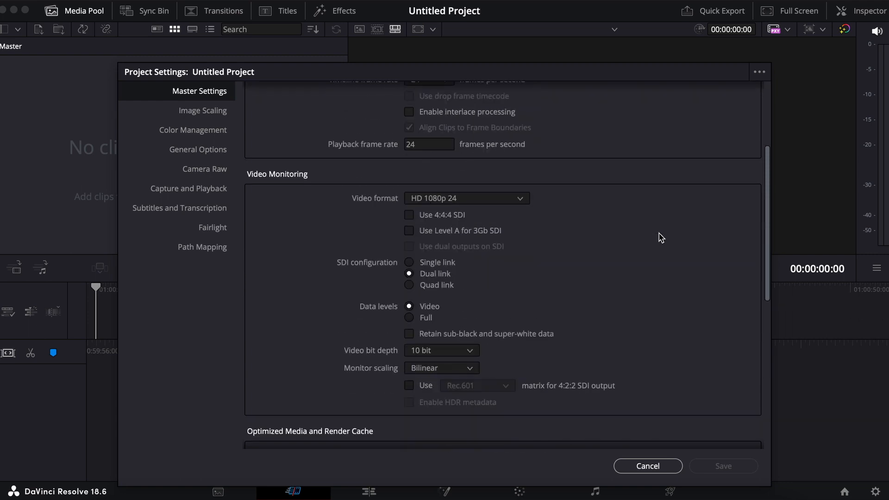
pyautogui.scroll(-2, 665, 236)
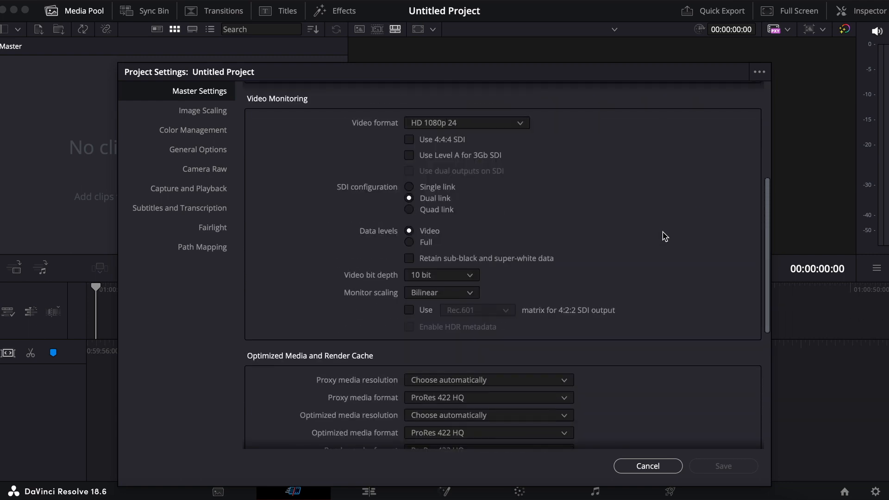
# - Review the Timeline Format and Video Monitoring sections of Master Settings, including the available video formats
pyautogui.scroll(2, 666, 236)
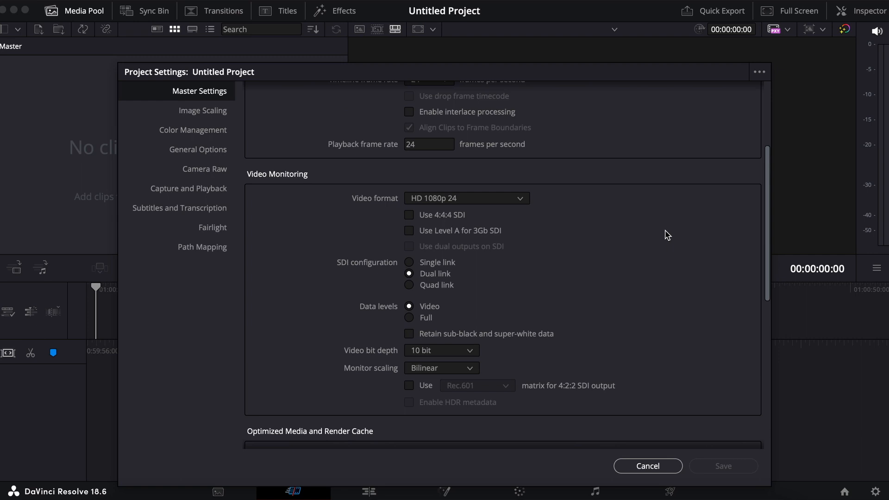
pyautogui.scroll(4, 667, 236)
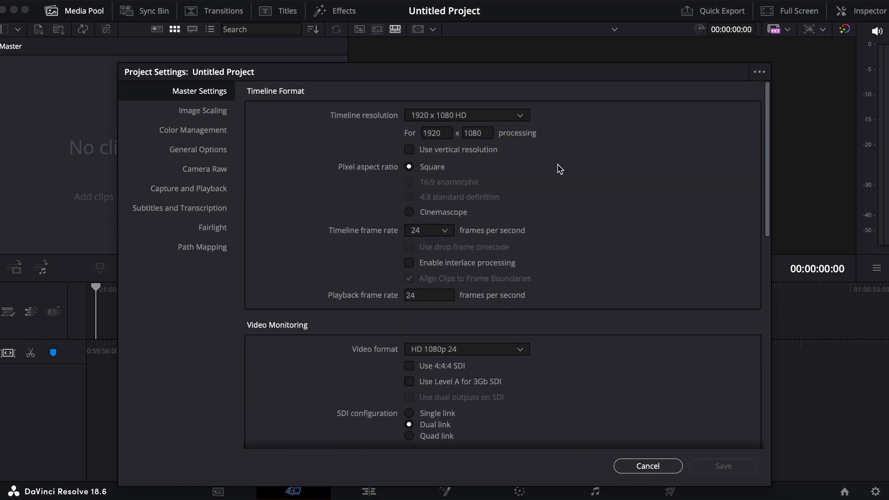
pyautogui.scroll(-4, 561, 169)
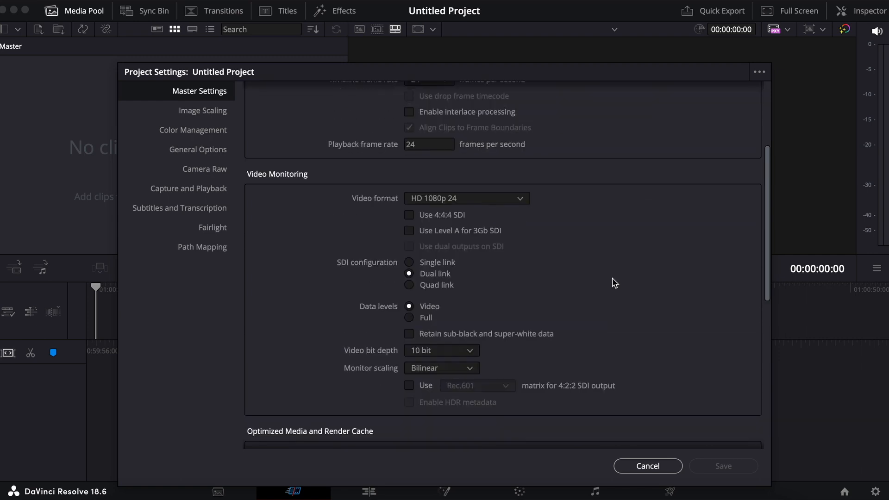
pyautogui.click(509, 203)
pyautogui.scroll(-4, 514, 278)
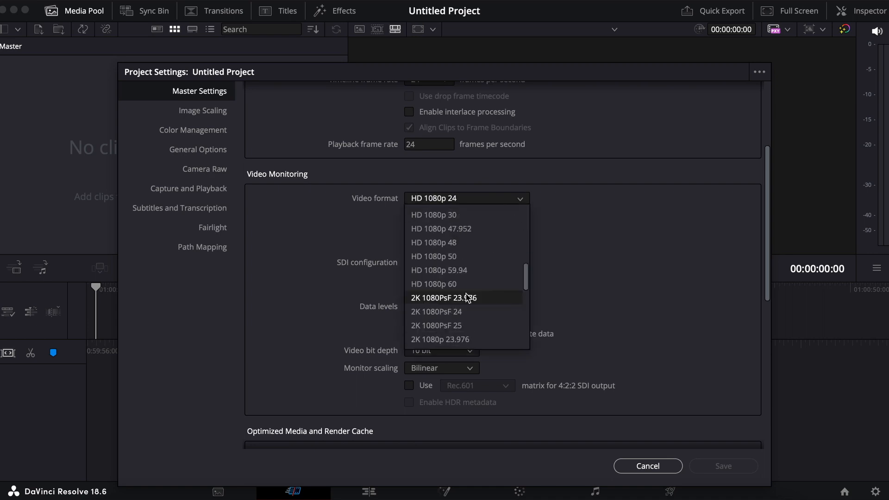
pyautogui.scroll(4, 464, 311)
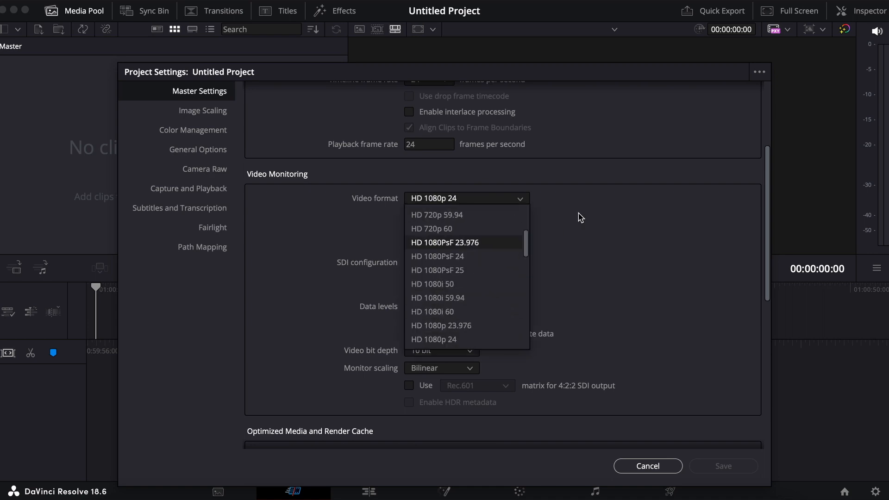
pyautogui.click(623, 168)
pyautogui.scroll(4, 623, 167)
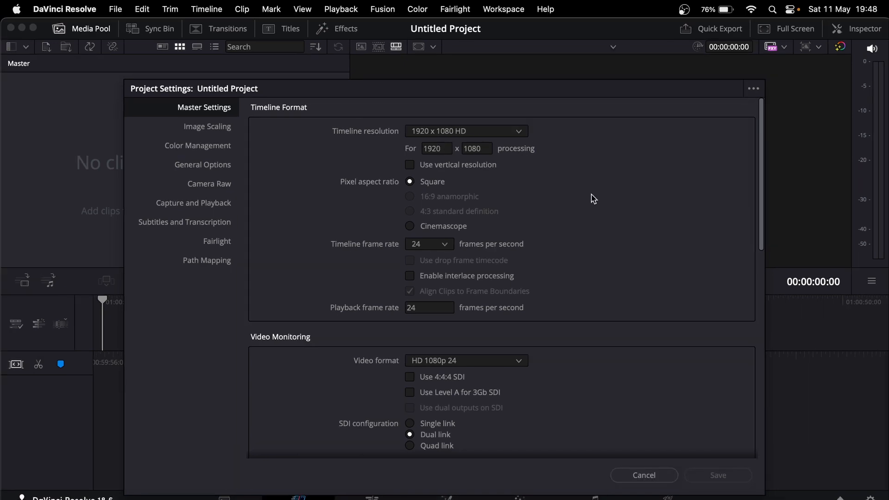
# - Examine the available timeline resolutions and timeline frame rates in the Timeline Format section without choosing one
pyautogui.click(482, 135)
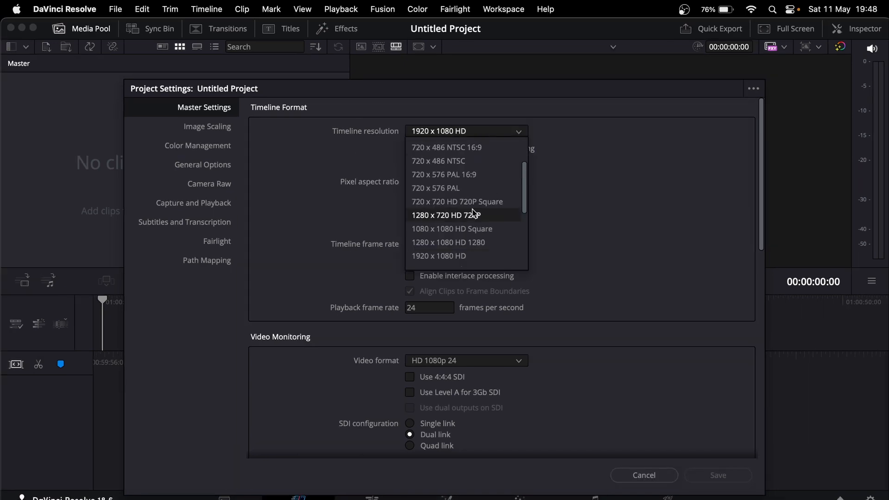
pyautogui.scroll(-5, 514, 164)
pyautogui.click(590, 183)
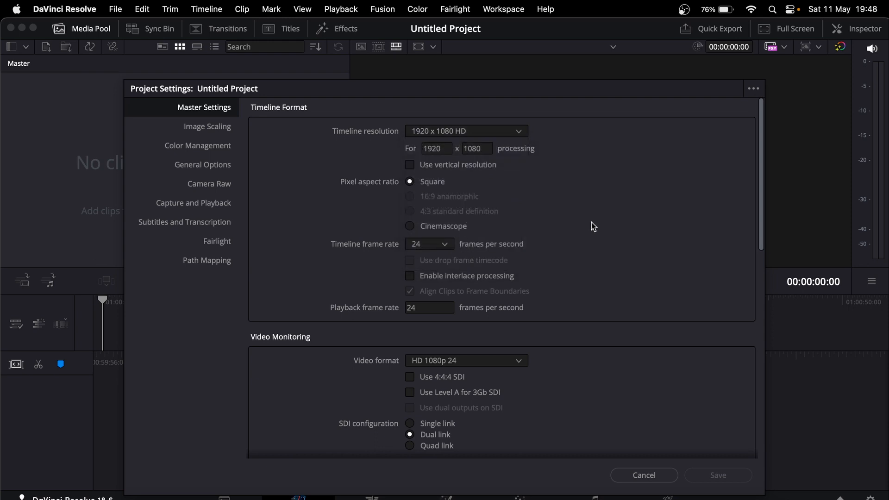
pyautogui.click(444, 247)
pyautogui.scroll(-2, 421, 371)
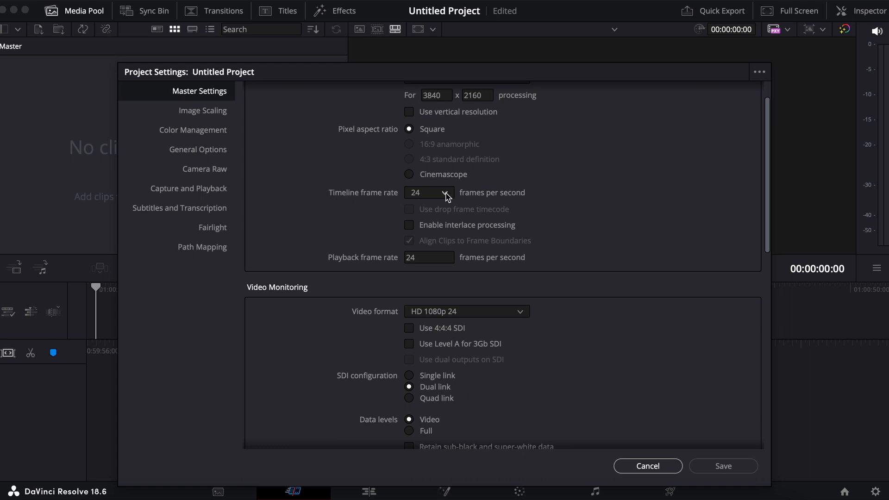
pyautogui.scroll(2, 447, 197)
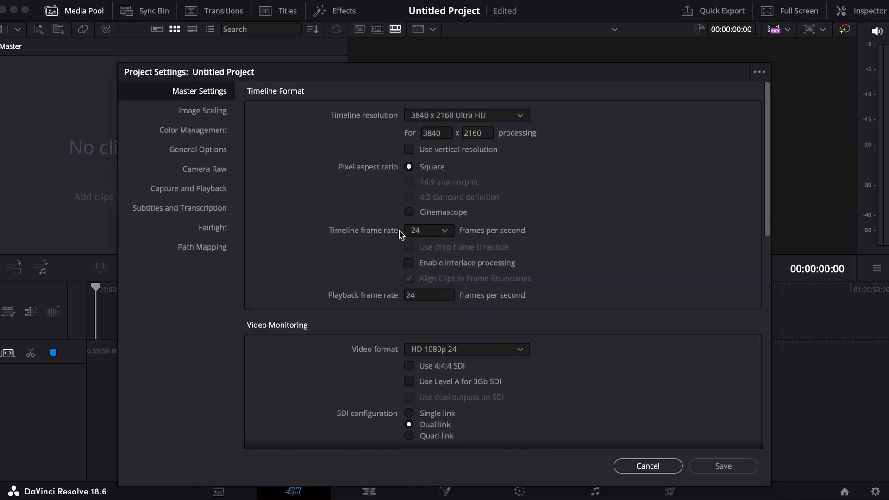
pyautogui.click(445, 234)
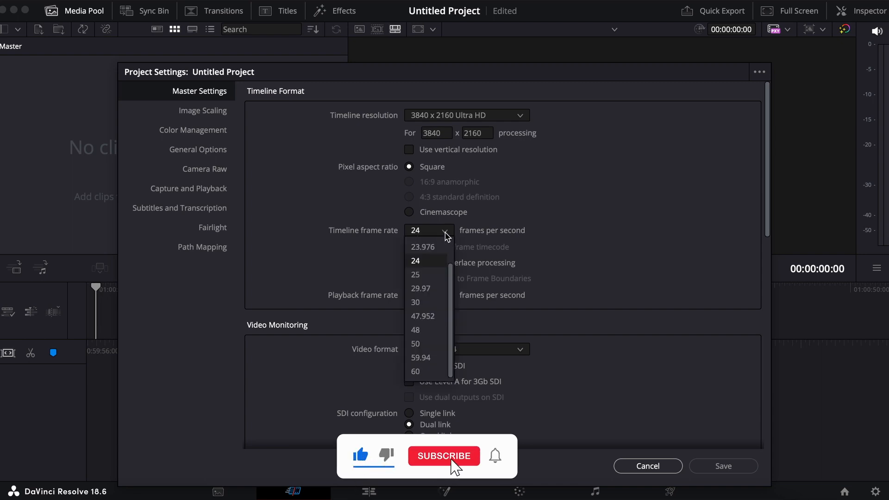
pyautogui.click(387, 223)
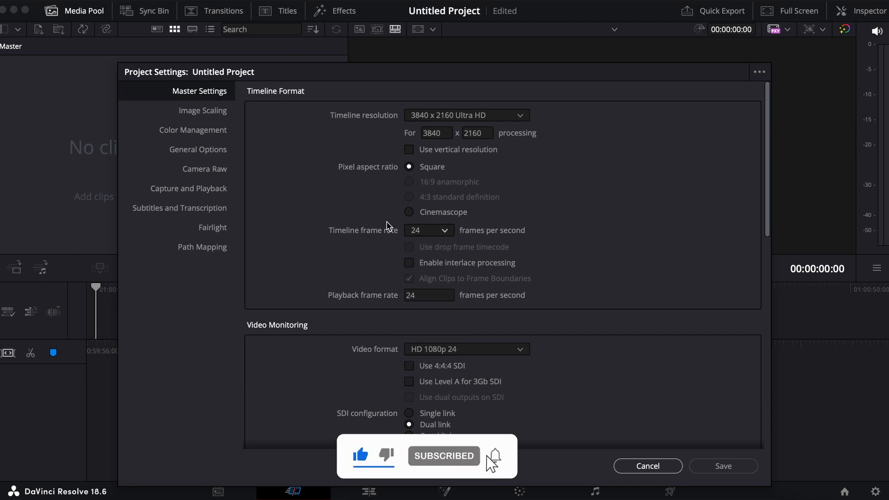
pyautogui.click(428, 231)
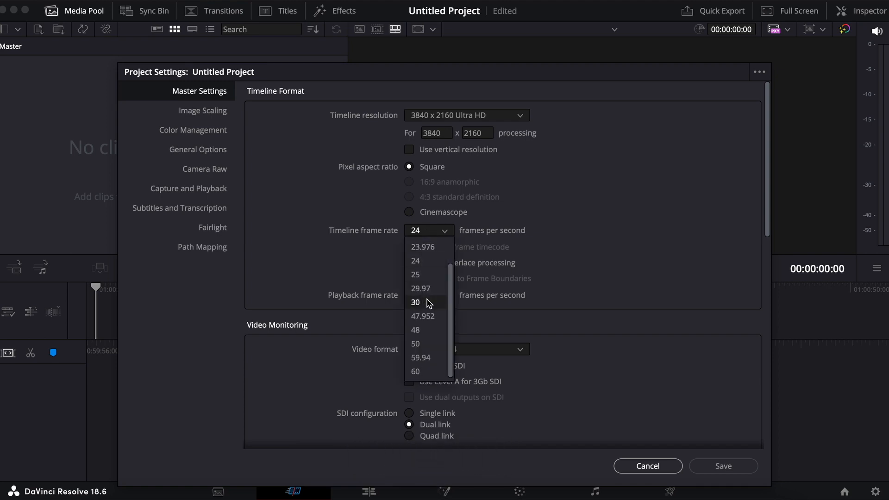
pyautogui.click(590, 242)
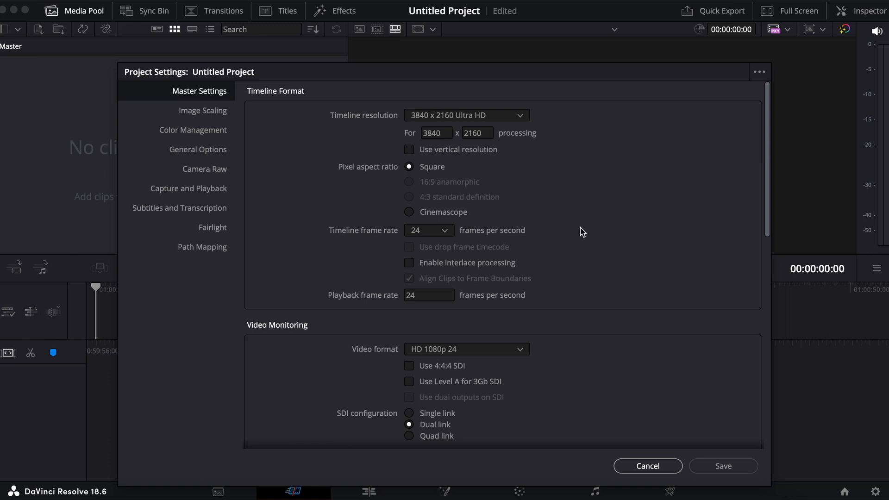
pyautogui.click(445, 230)
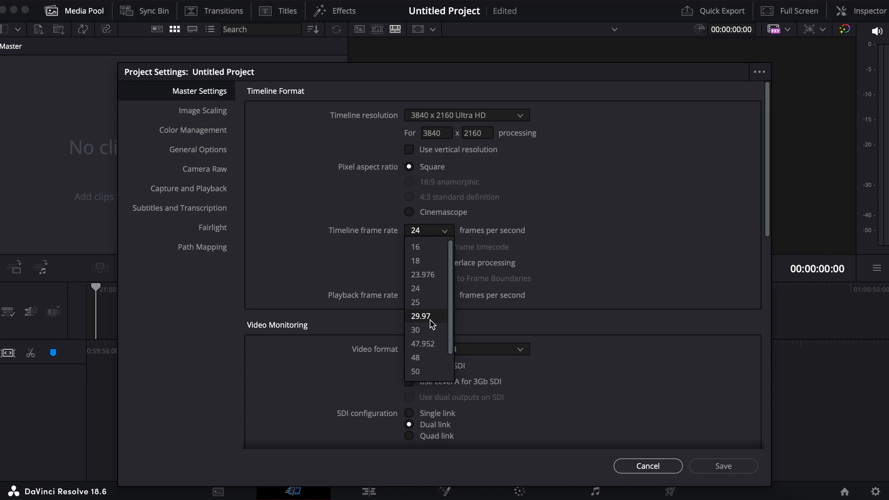
pyautogui.click(501, 329)
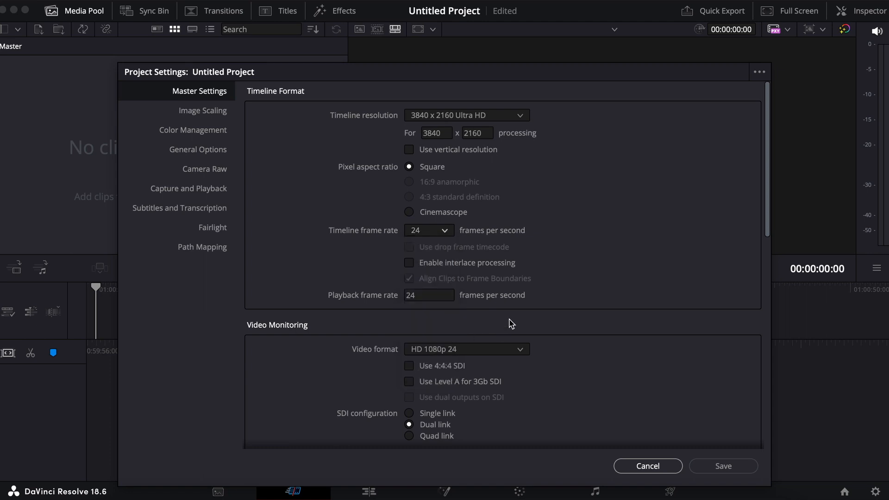
# - Set the timeline frame rate to 30 frames per second and the timeline resolution to 1920 x 1080 HD
pyautogui.click(438, 232)
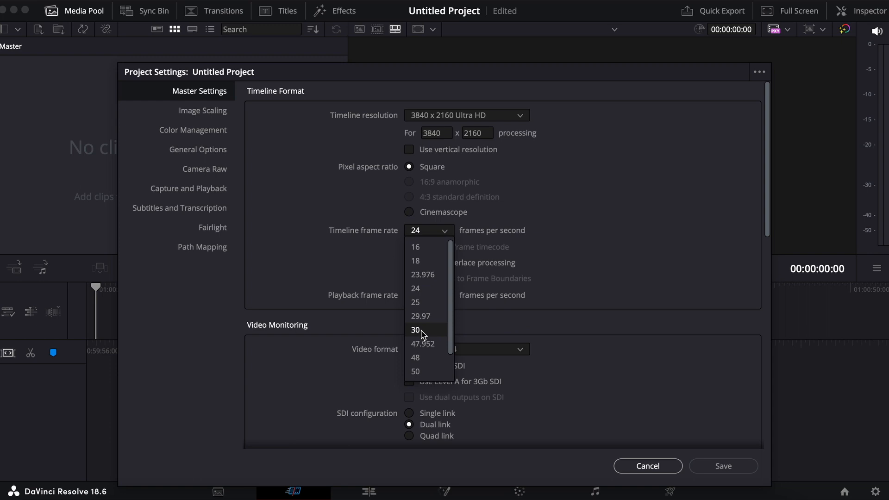
pyautogui.click(417, 331)
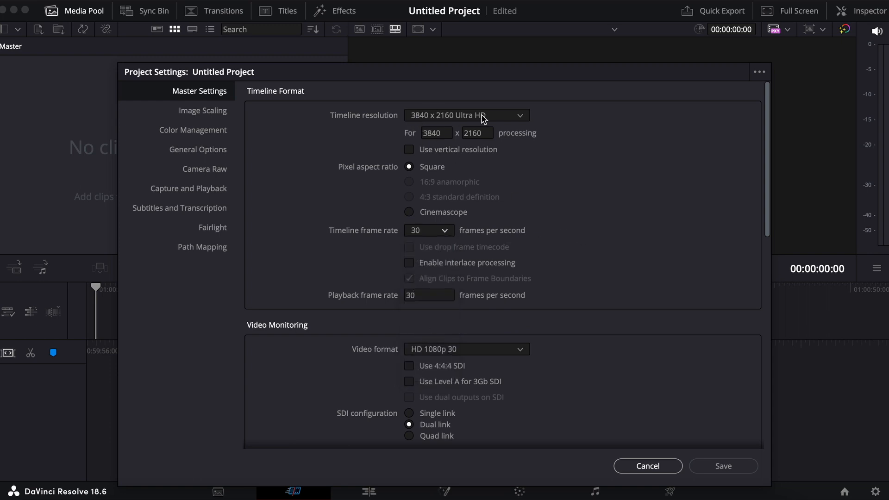
pyautogui.click(509, 121)
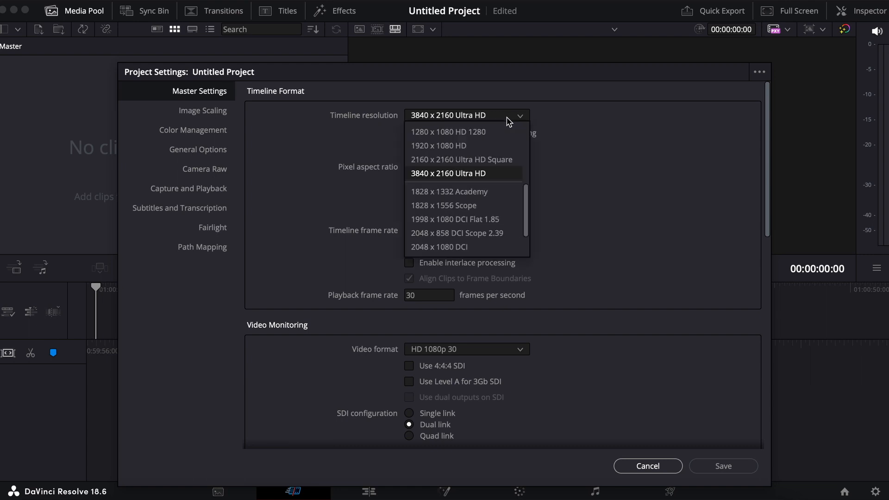
pyautogui.click(463, 147)
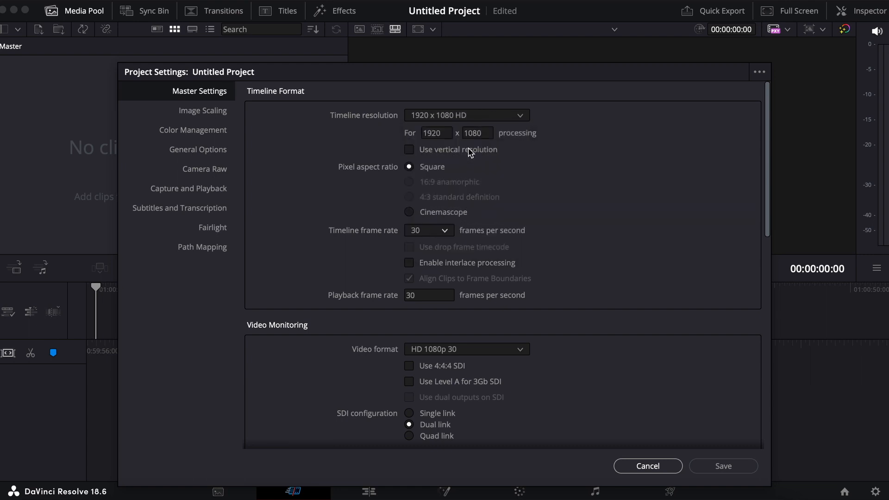
pyautogui.scroll(-2, 626, 214)
pyautogui.scroll(2, 611, 229)
# - Look through the full list of timeline resolution presets, from the NTSC and PAL sizes to the DCI and VistaVision formats
pyautogui.click(477, 114)
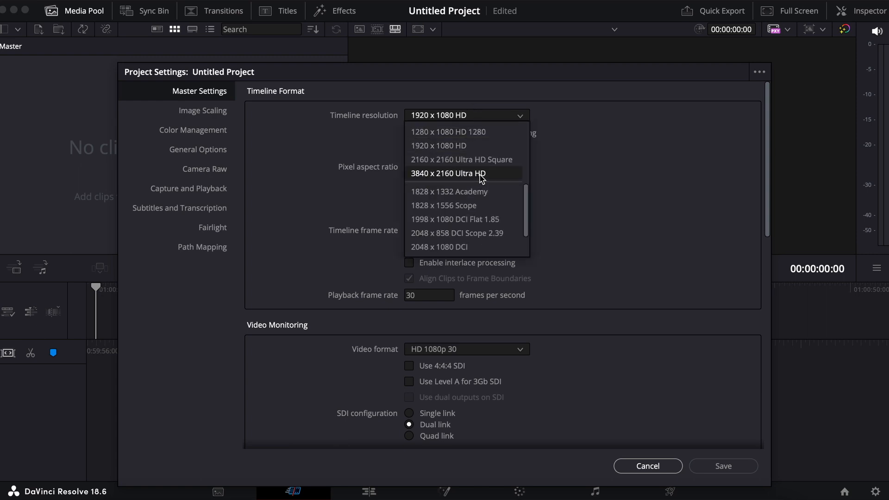
pyautogui.click(401, 236)
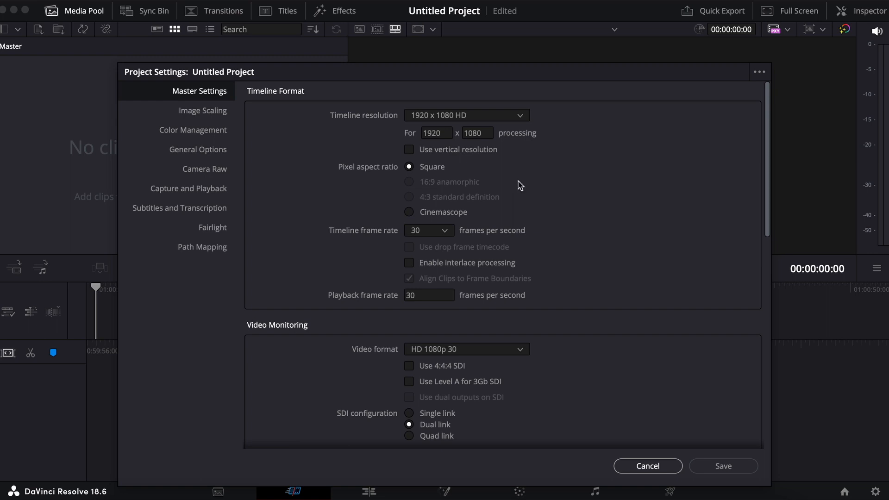
pyautogui.click(475, 115)
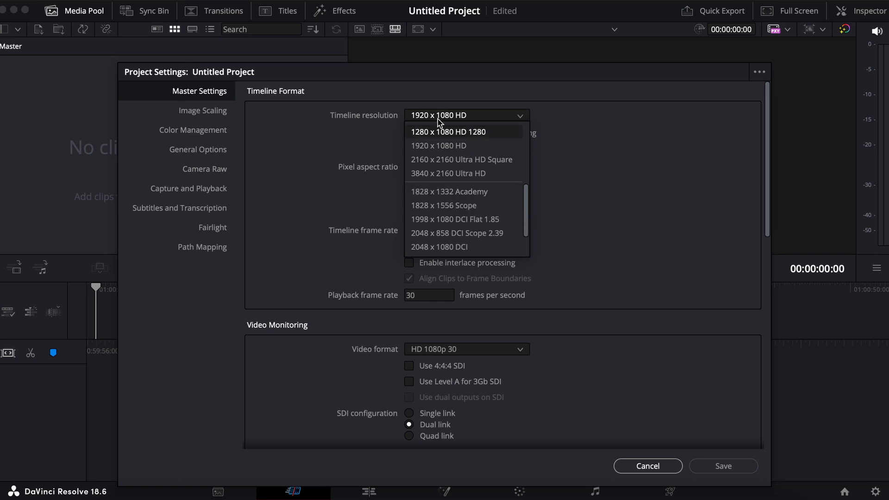
pyautogui.scroll(-3, 487, 232)
pyautogui.scroll(6, 484, 232)
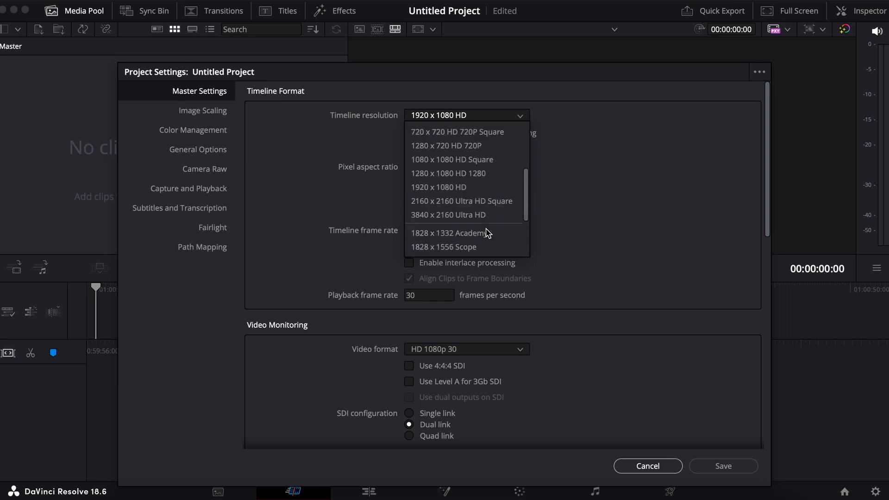
pyautogui.scroll(-3, 486, 213)
pyautogui.scroll(3, 448, 217)
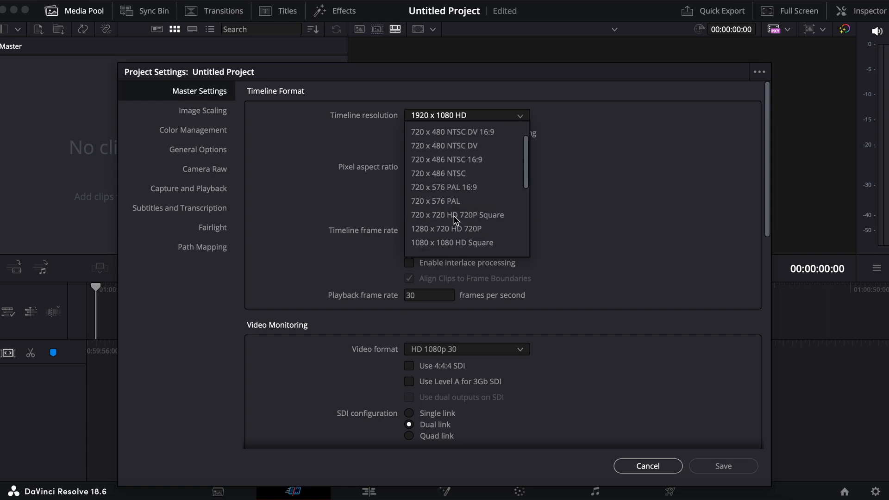
pyautogui.scroll(-1, 440, 194)
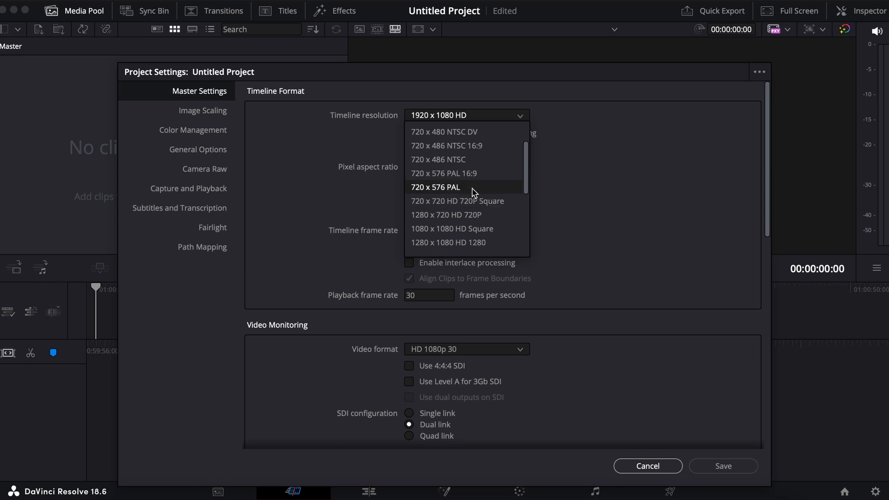
pyautogui.scroll(-8, 474, 192)
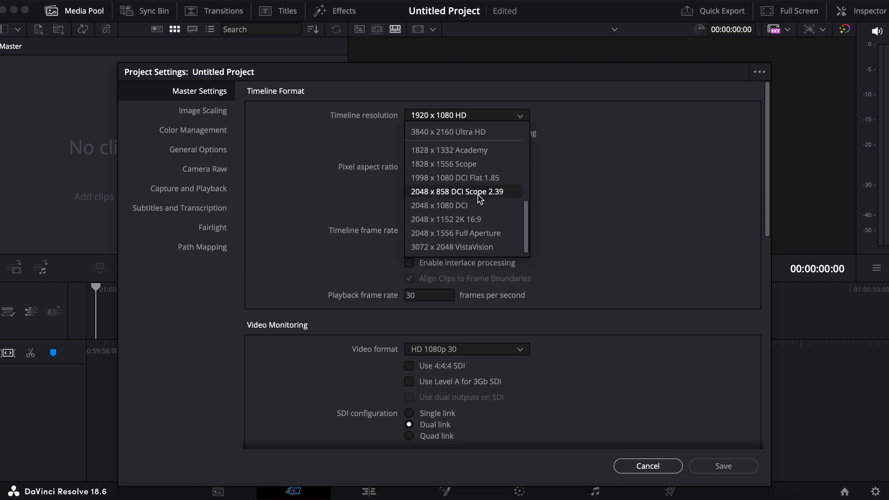
pyautogui.click(568, 251)
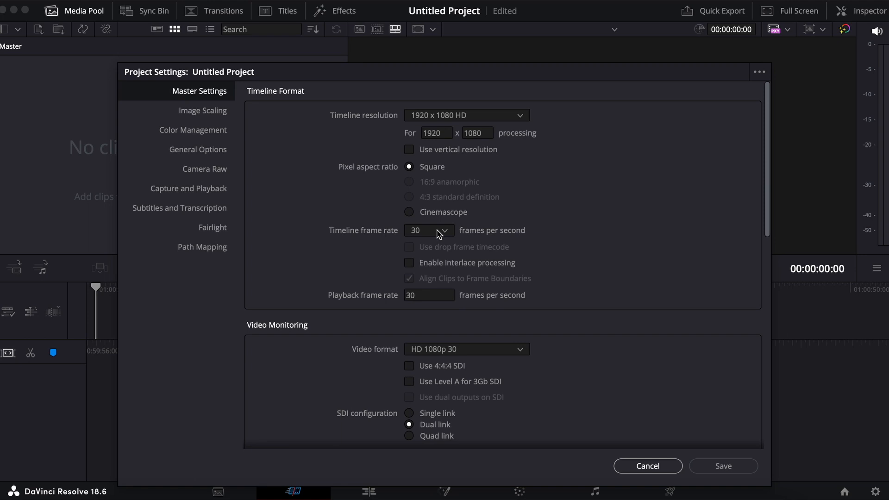
# - Examine the Video Monitoring format options and the Optimized Media and Render Cache, Working Folders and Frame Interpolation sections
pyautogui.scroll(-5, 639, 258)
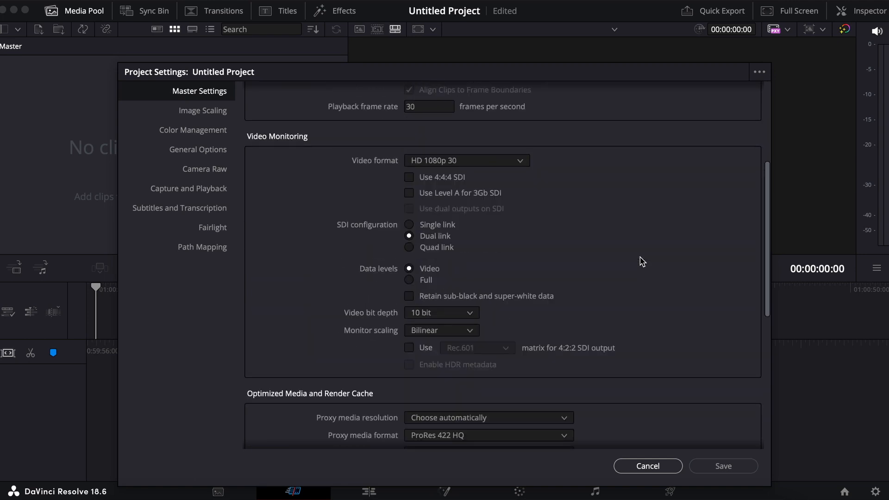
pyautogui.scroll(4, 643, 261)
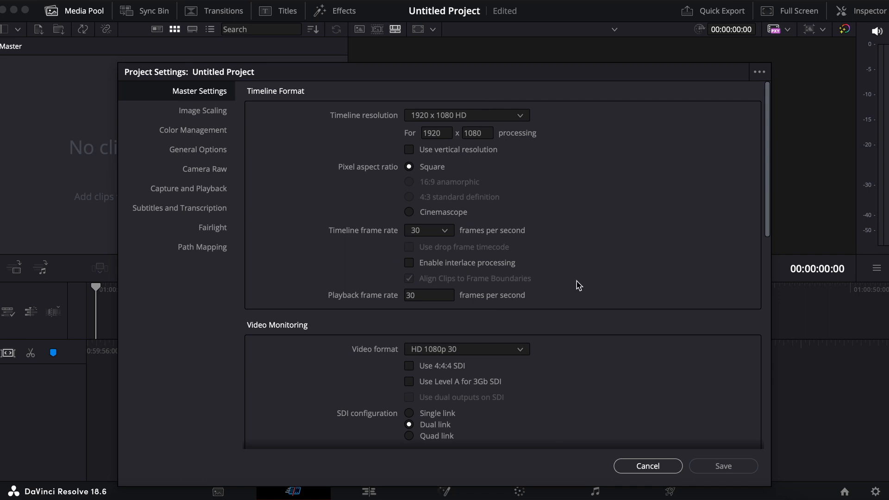
pyautogui.scroll(-3, 614, 291)
pyautogui.scroll(3, 258, 98)
pyautogui.scroll(-4, 485, 331)
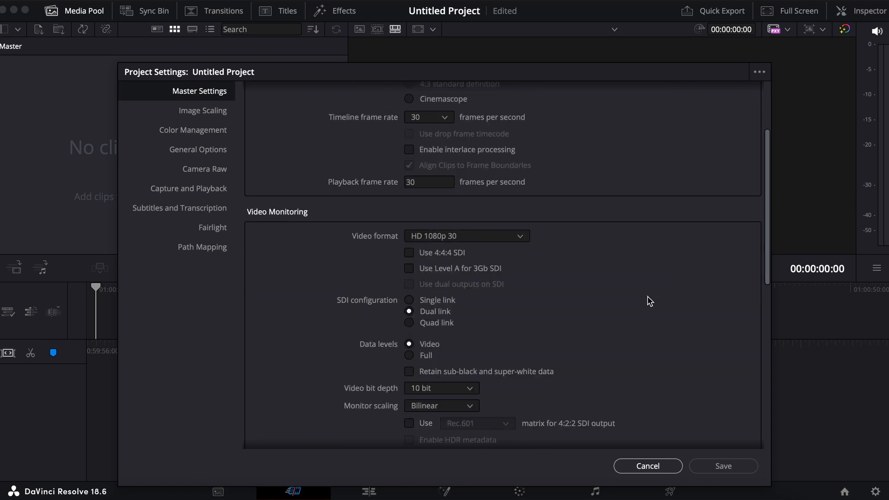
pyautogui.scroll(-2, 650, 301)
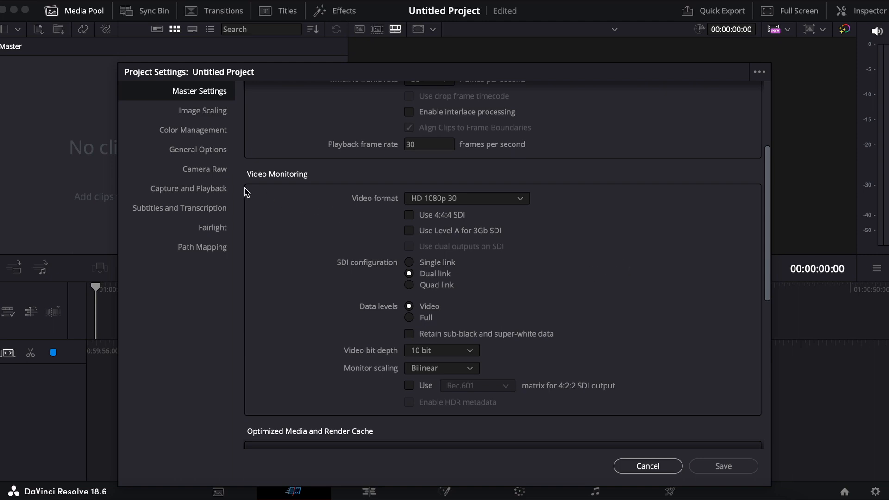
pyautogui.click(437, 200)
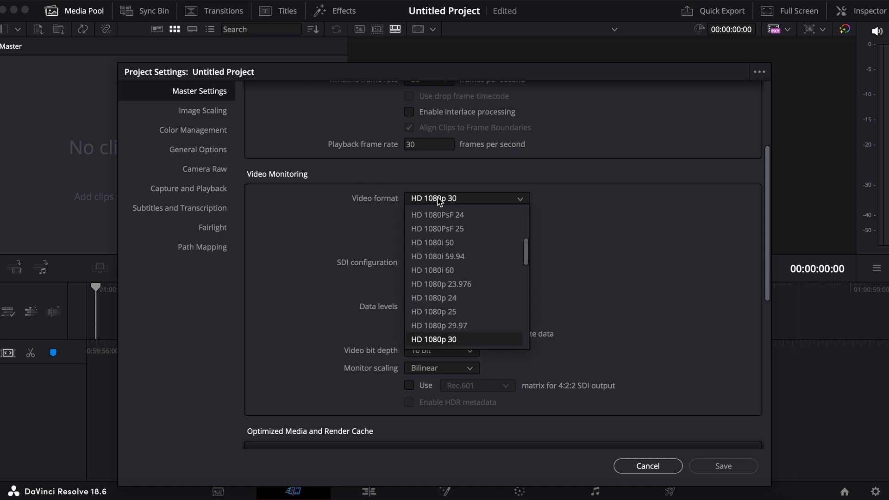
pyautogui.scroll(-6, 602, 258)
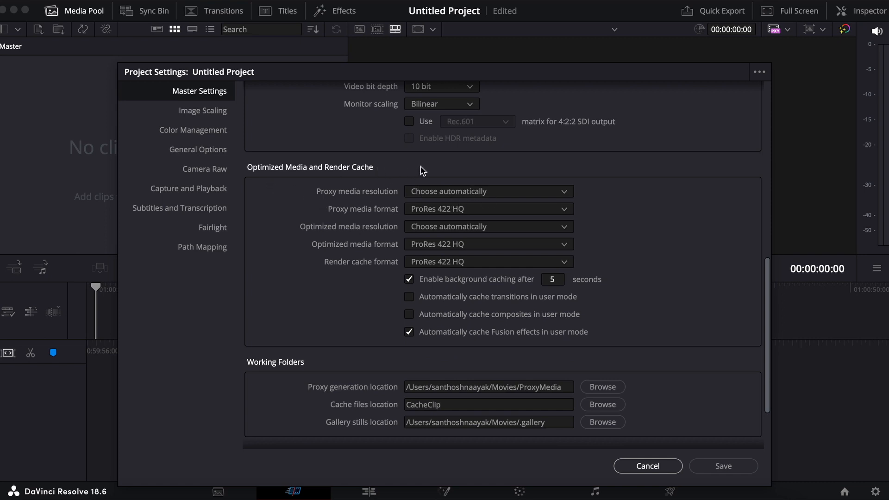
pyautogui.scroll(-3, 352, 260)
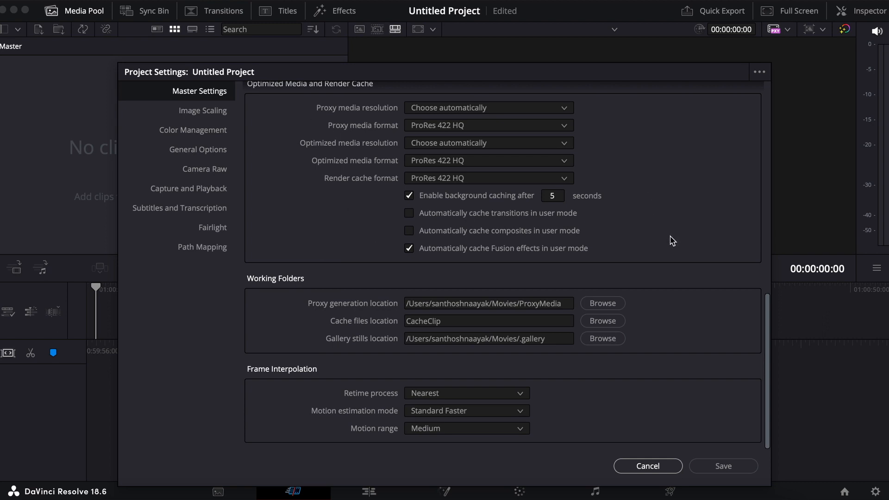
# - Review the working folder settings and browse for the proxy generation location, cancelling without choosing a folder
pyautogui.scroll(2, 672, 241)
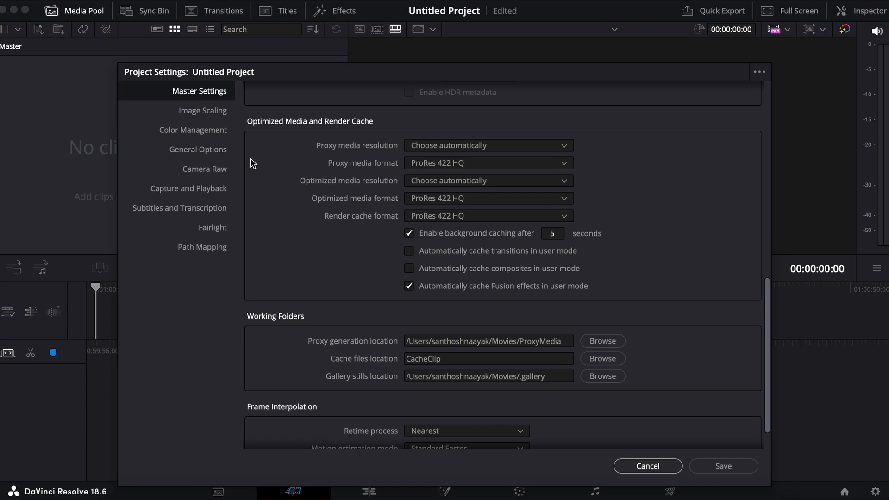
pyautogui.scroll(-2, 414, 167)
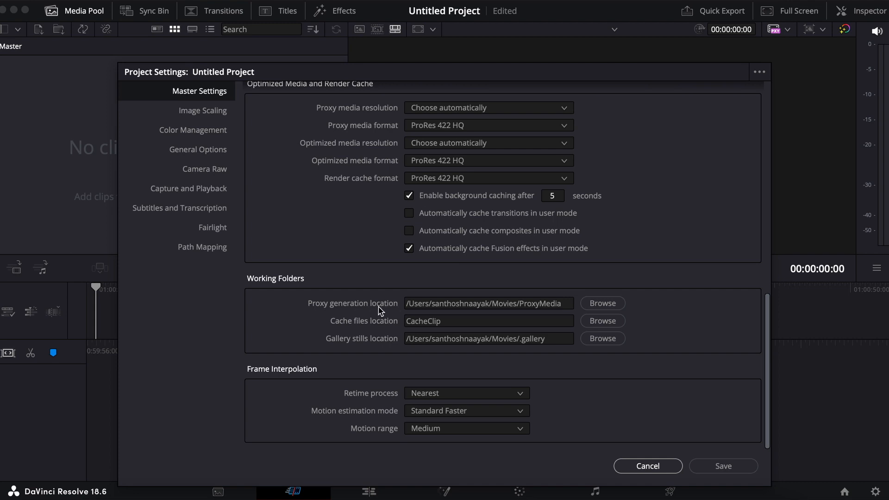
pyautogui.click(602, 304)
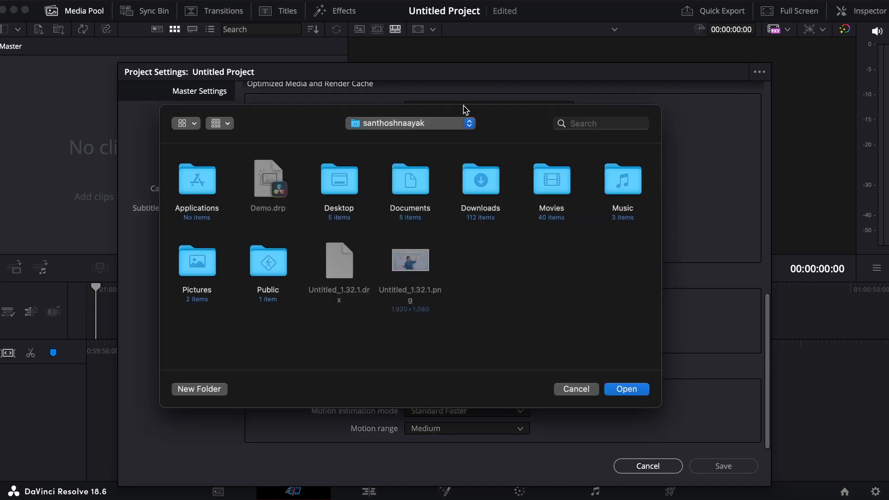
pyautogui.click(583, 389)
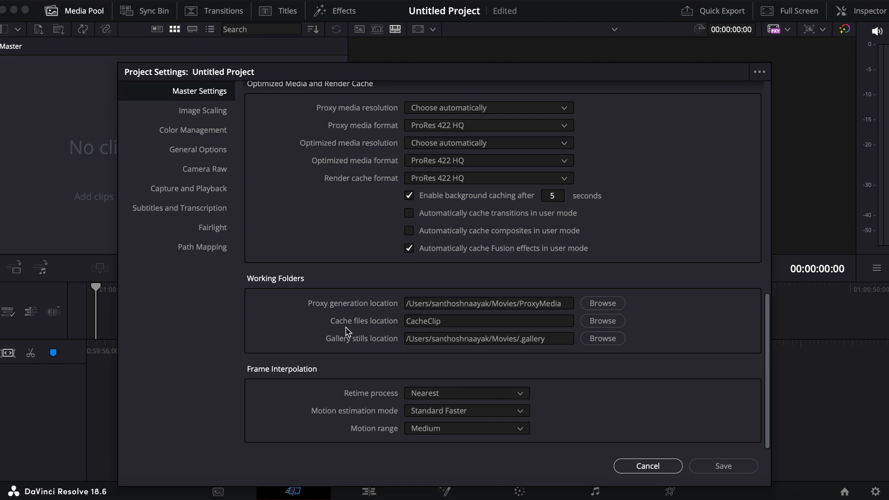
# - Browse for the cache files location and the gallery stills location, cancelling each without choosing a folder
pyautogui.click(603, 323)
pyautogui.click(574, 392)
pyautogui.click(603, 321)
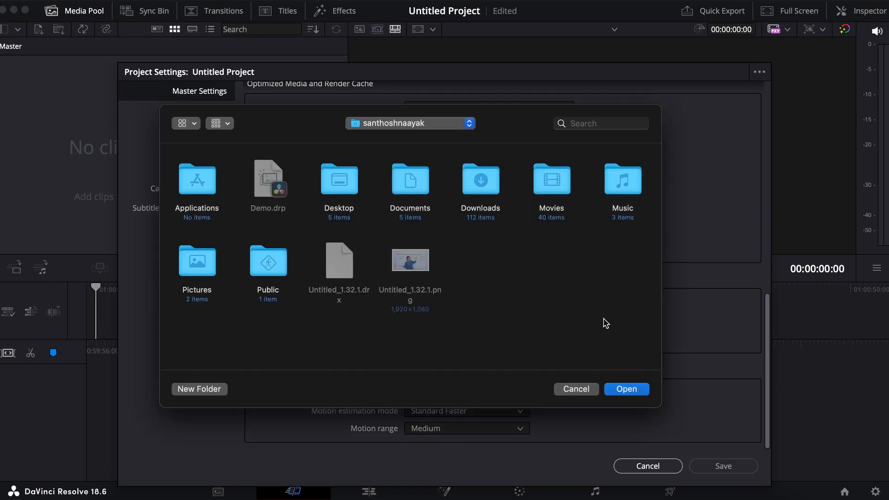
pyautogui.click(579, 388)
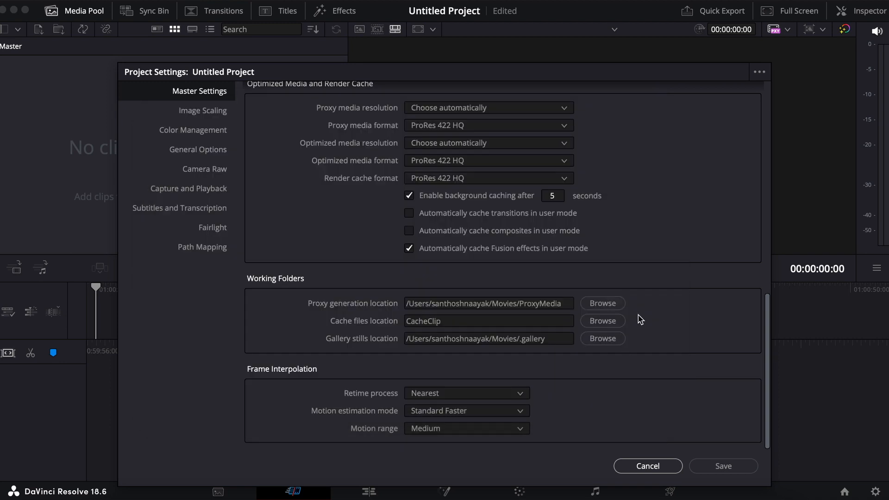
pyautogui.scroll(2, 382, 380)
pyautogui.scroll(-2, 356, 384)
pyautogui.click(608, 343)
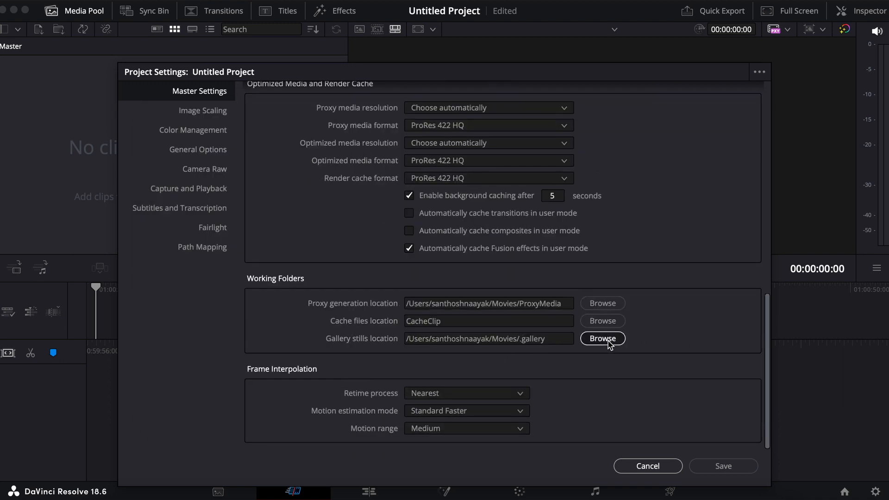
pyautogui.click(593, 391)
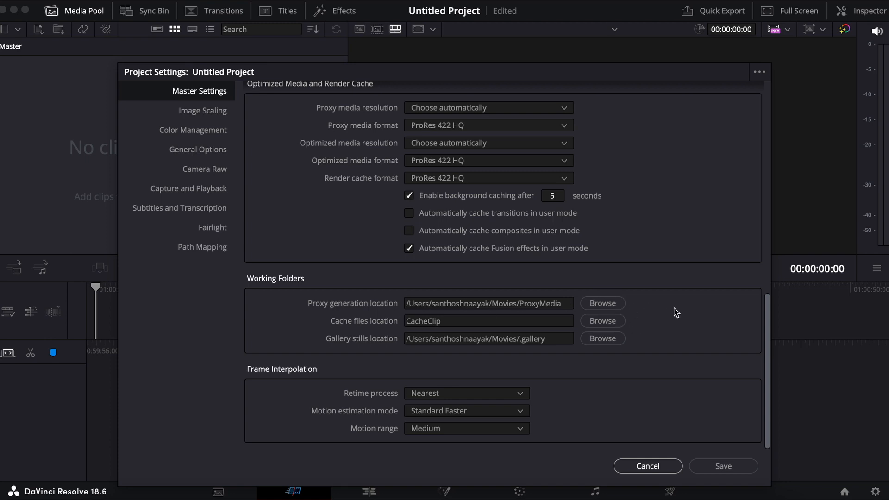
# - Look through the Image Scaling, Color Management and Camera Raw sections of the project settings
pyautogui.scroll(5, 415, 336)
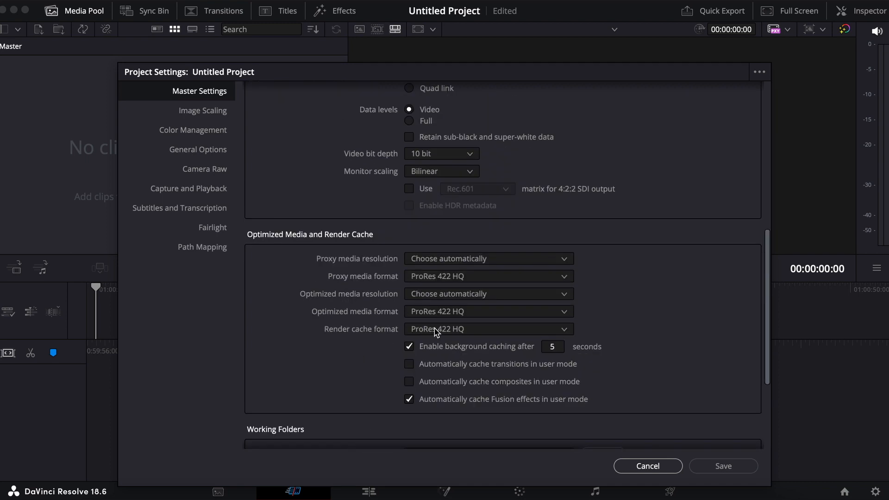
pyautogui.click(210, 110)
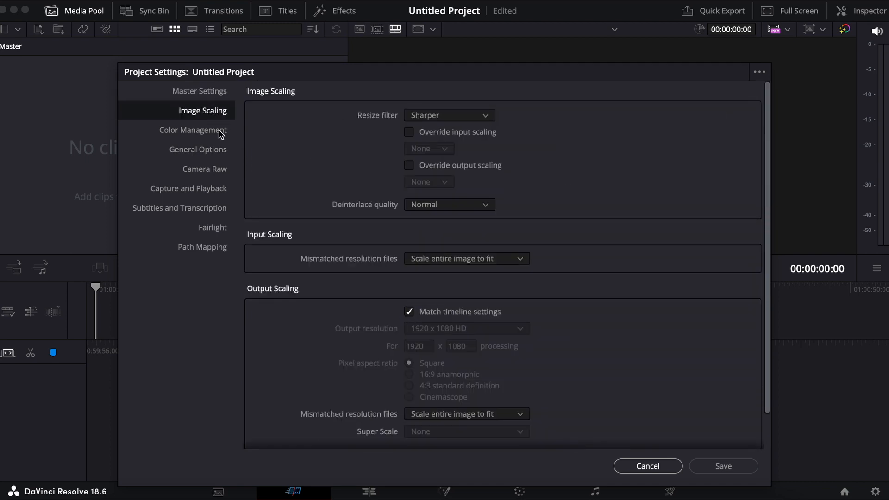
pyautogui.click(223, 130)
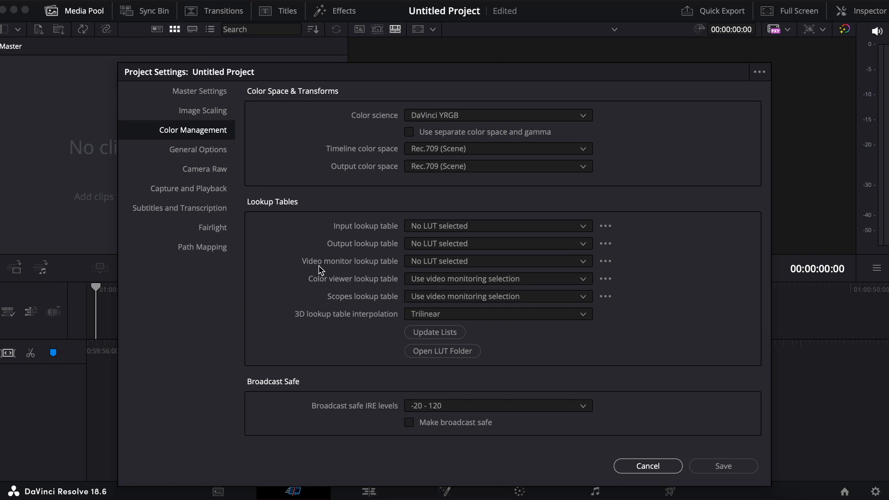
pyautogui.click(218, 170)
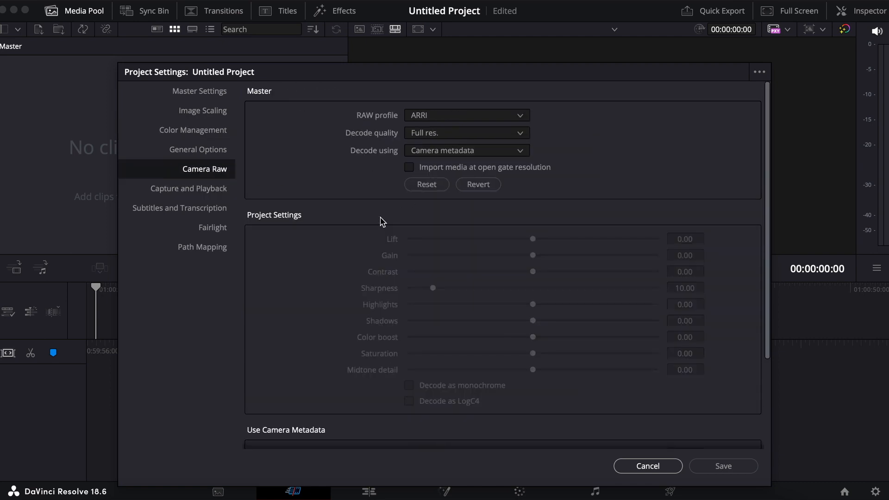
# - Examine the Capture and Playback and the Subtitles and Transcription settings, and close the project settings without saving
pyautogui.click(195, 196)
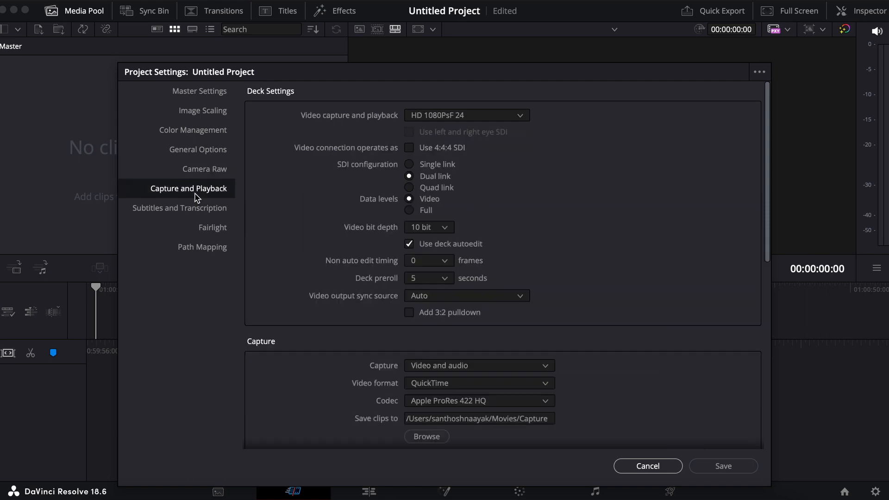
pyautogui.scroll(-10, 482, 246)
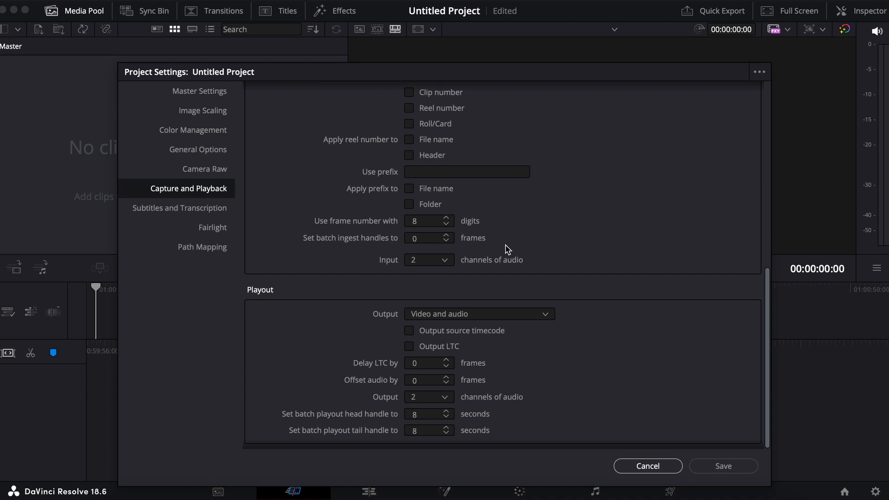
pyautogui.scroll(5, 577, 359)
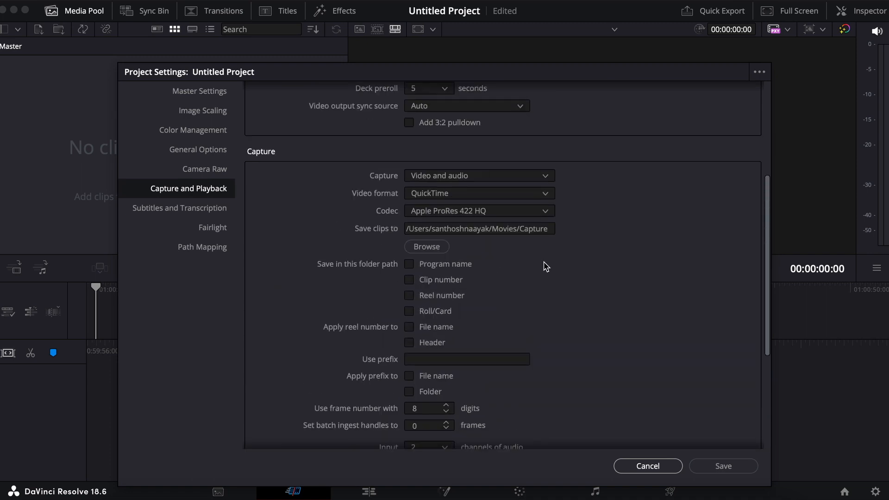
pyautogui.scroll(4, 324, 287)
pyautogui.click(206, 209)
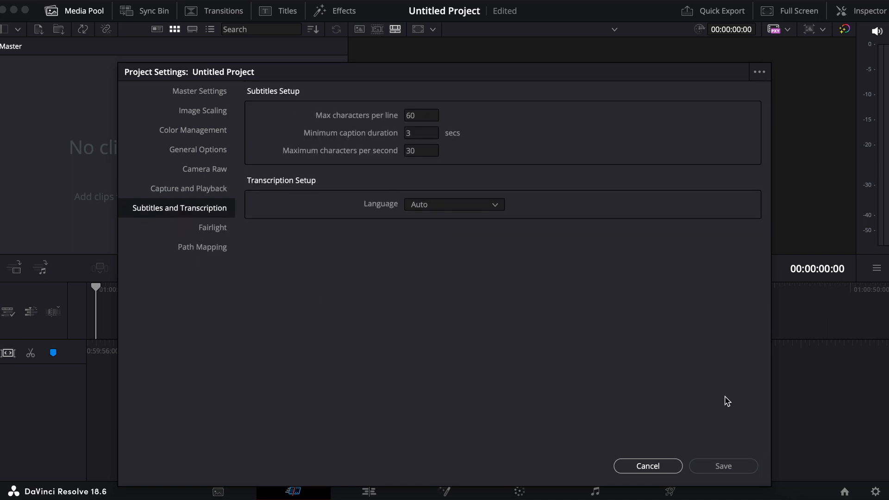
pyautogui.click(657, 467)
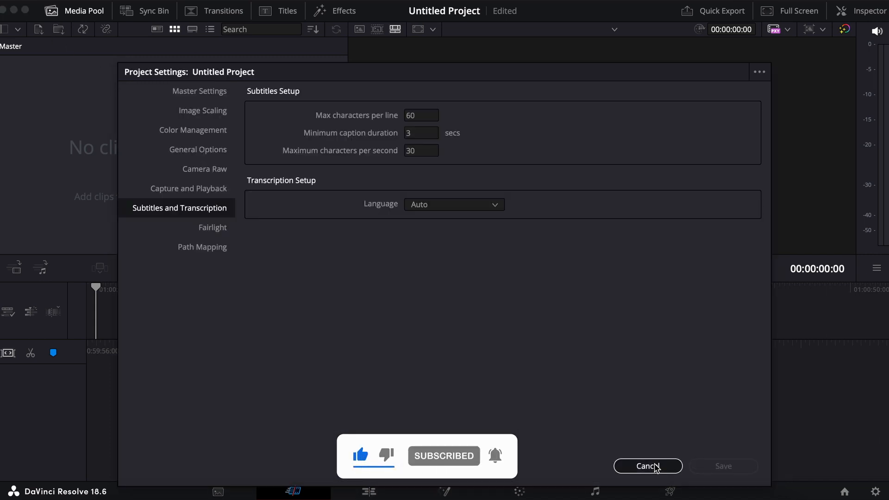
pyautogui.click(657, 467)
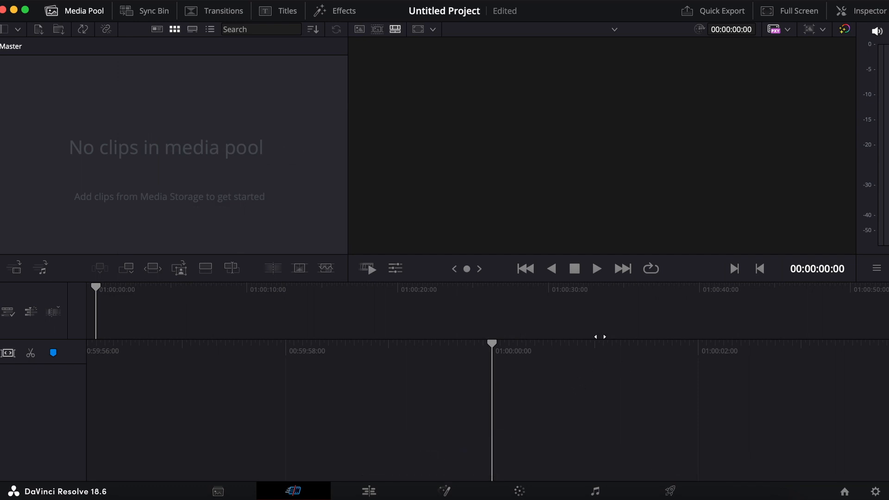
# - Reopen the project settings, review all Master Settings from Timeline Format to Frame Interpolation, and close them without saving
pyautogui.click(876, 491)
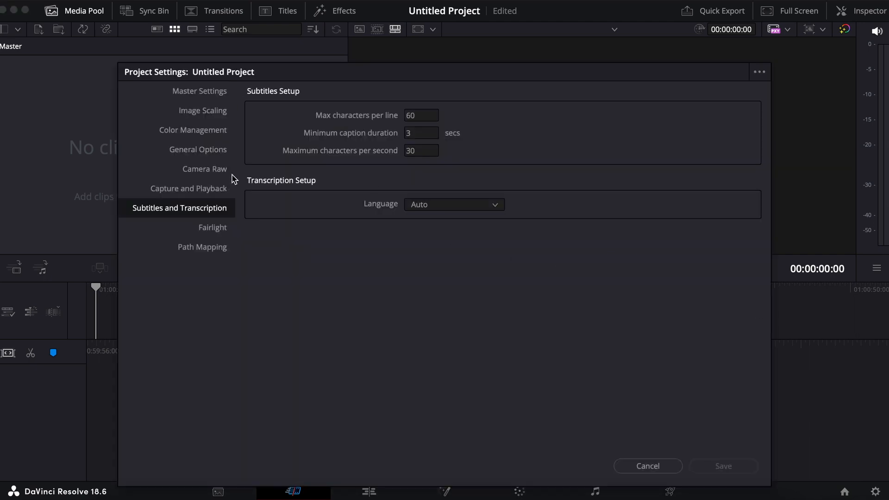
pyautogui.click(205, 91)
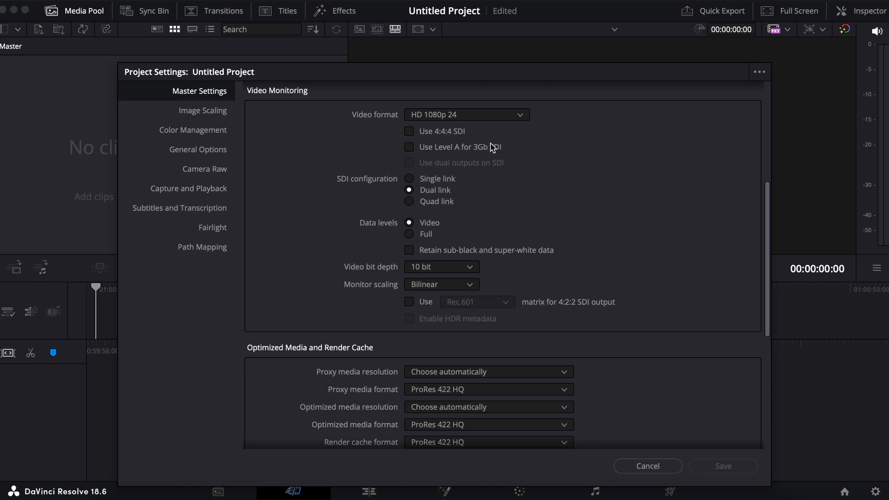
pyautogui.scroll(5, 333, 199)
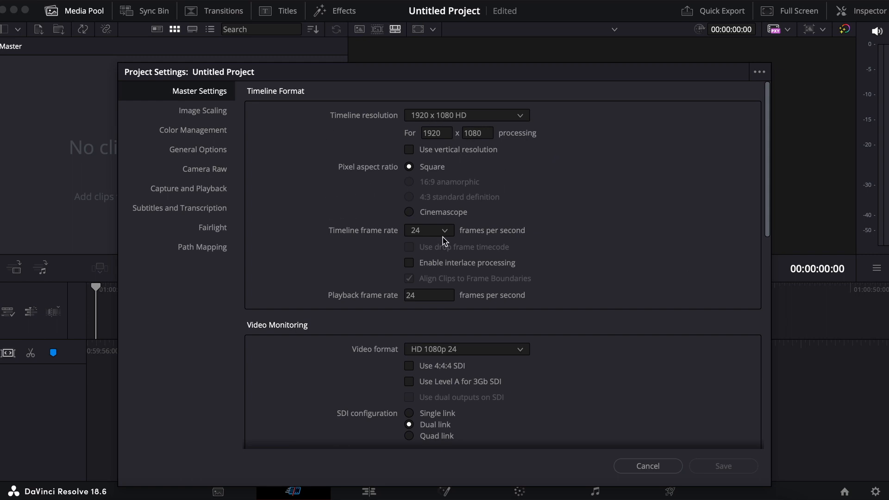
pyautogui.scroll(-4, 351, 295)
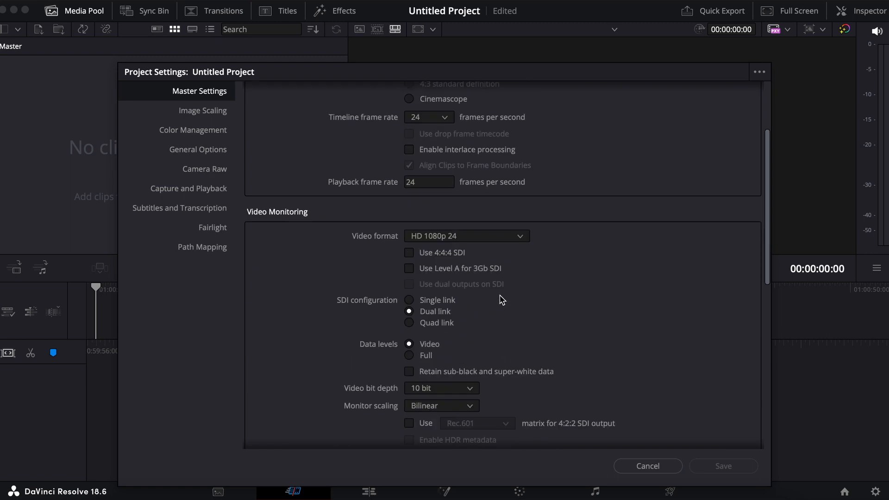
pyautogui.scroll(-8, 384, 352)
pyautogui.scroll(-2, 657, 367)
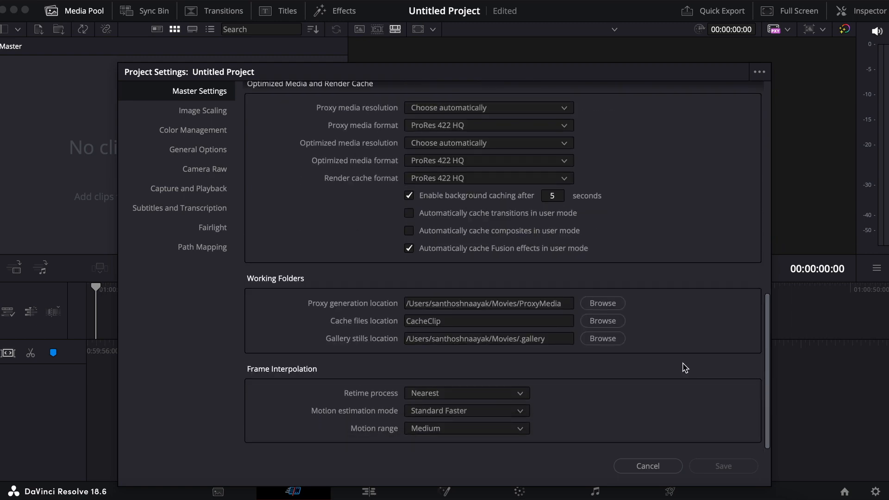
pyautogui.click(648, 466)
# - Open the preferences, review the System and User settings including Project Save and Load, and close them without saving
pyautogui.click(37, 1)
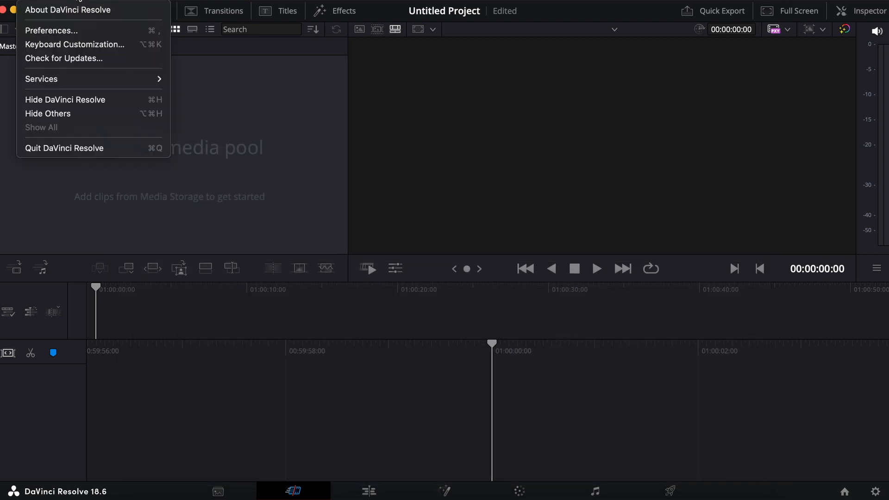
pyautogui.click(72, 31)
pyautogui.click(417, 56)
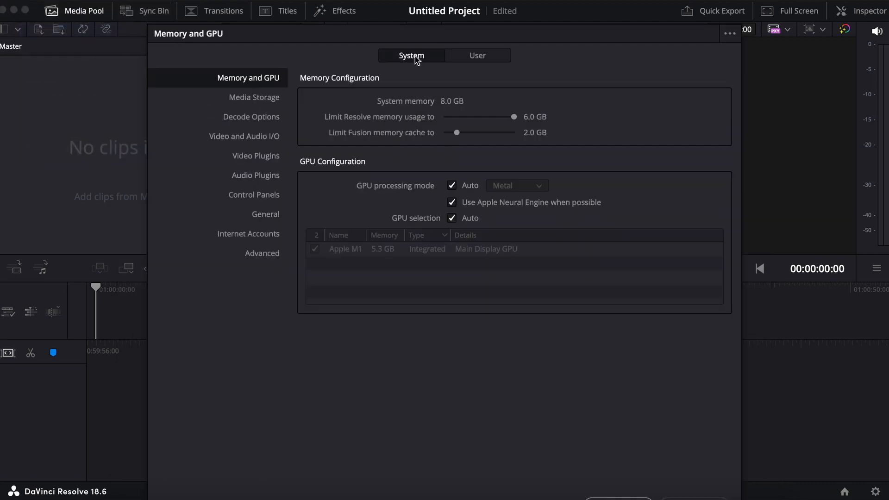
pyautogui.click(479, 58)
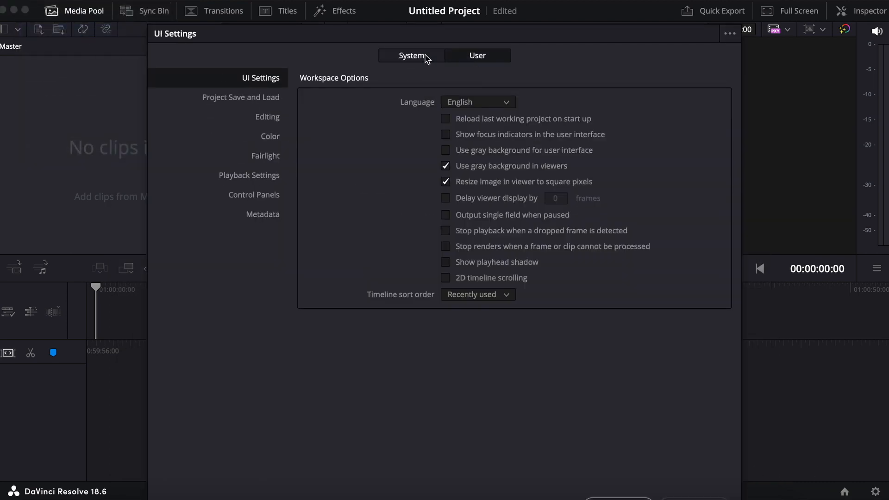
pyautogui.click(424, 59)
pyautogui.click(249, 96)
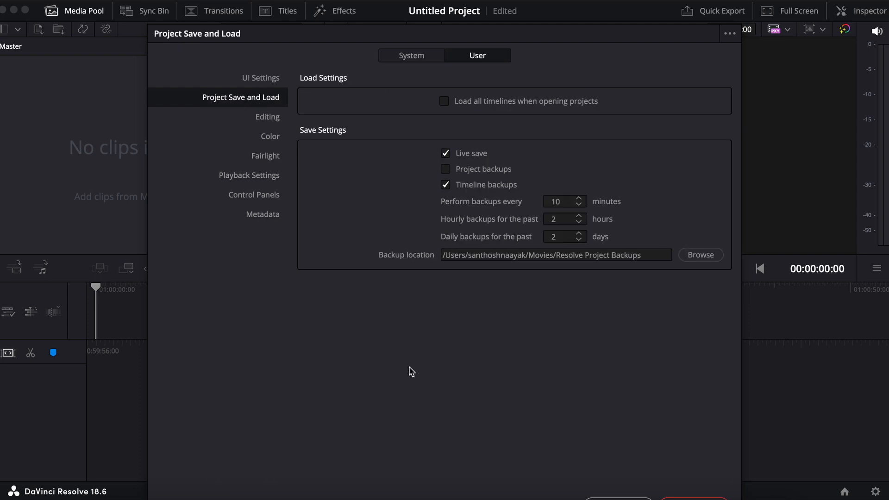
pyautogui.click(638, 494)
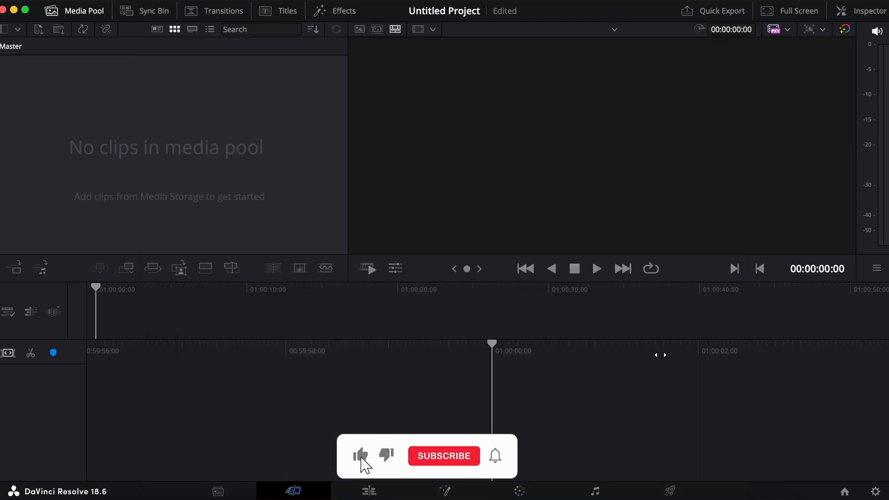